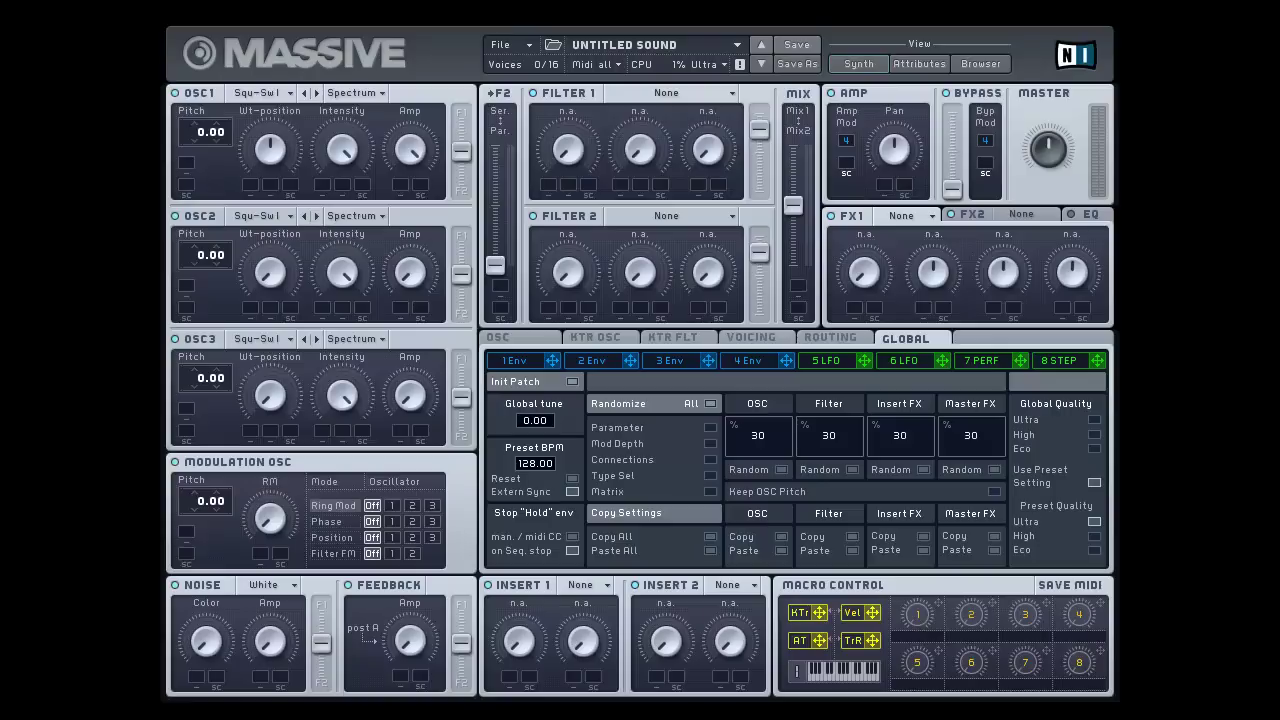
# Start a new sound from the initial patch, with the Voicing page open.
pyautogui.click(769, 337)
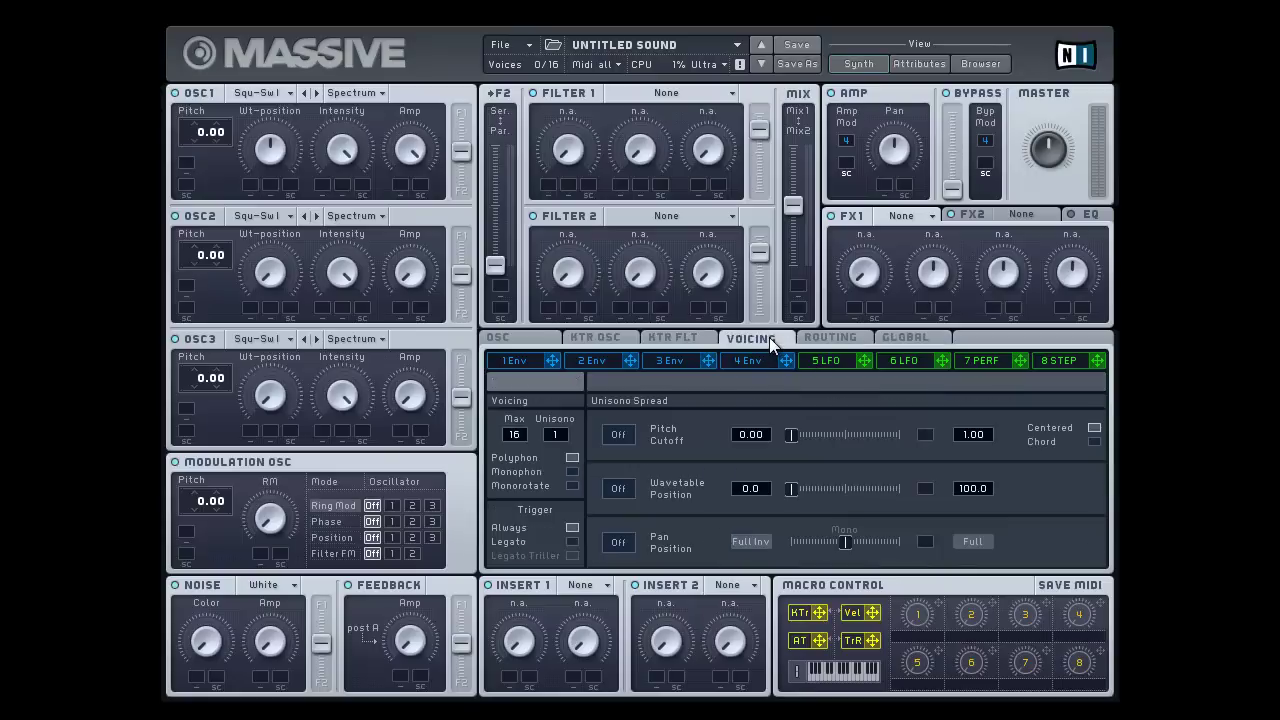
pyautogui.click(509, 336)
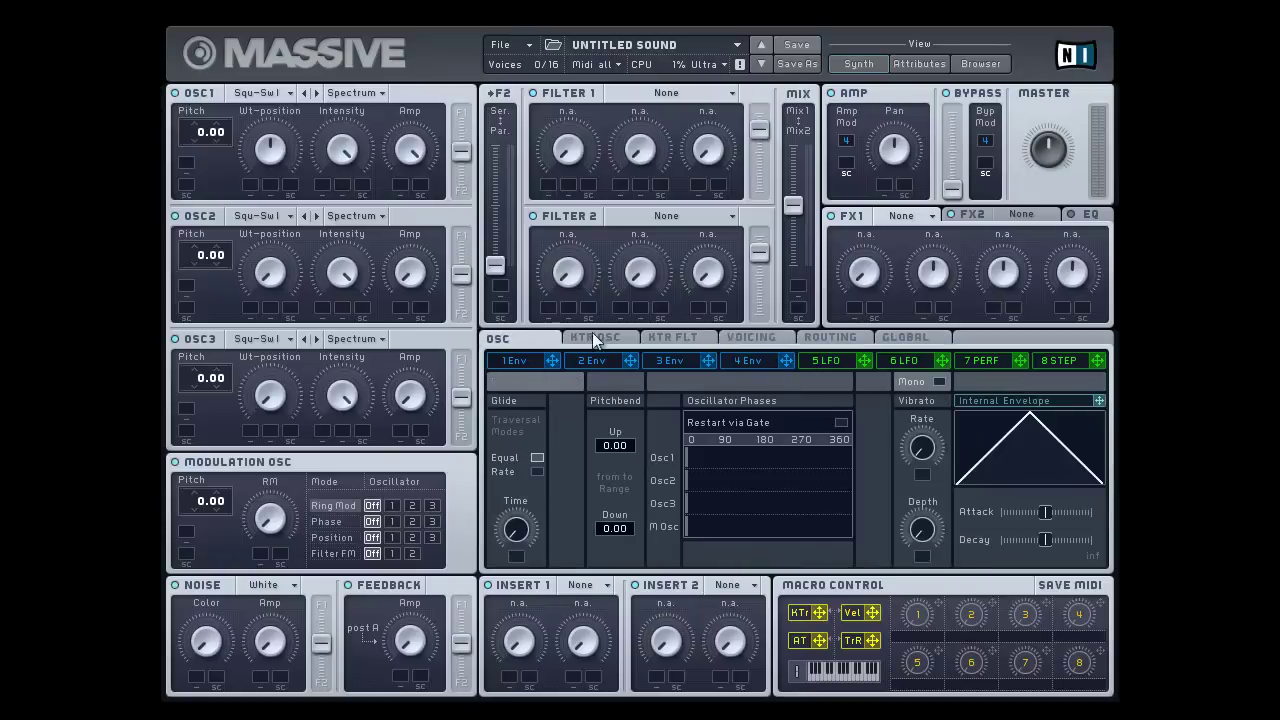
pyautogui.click(774, 340)
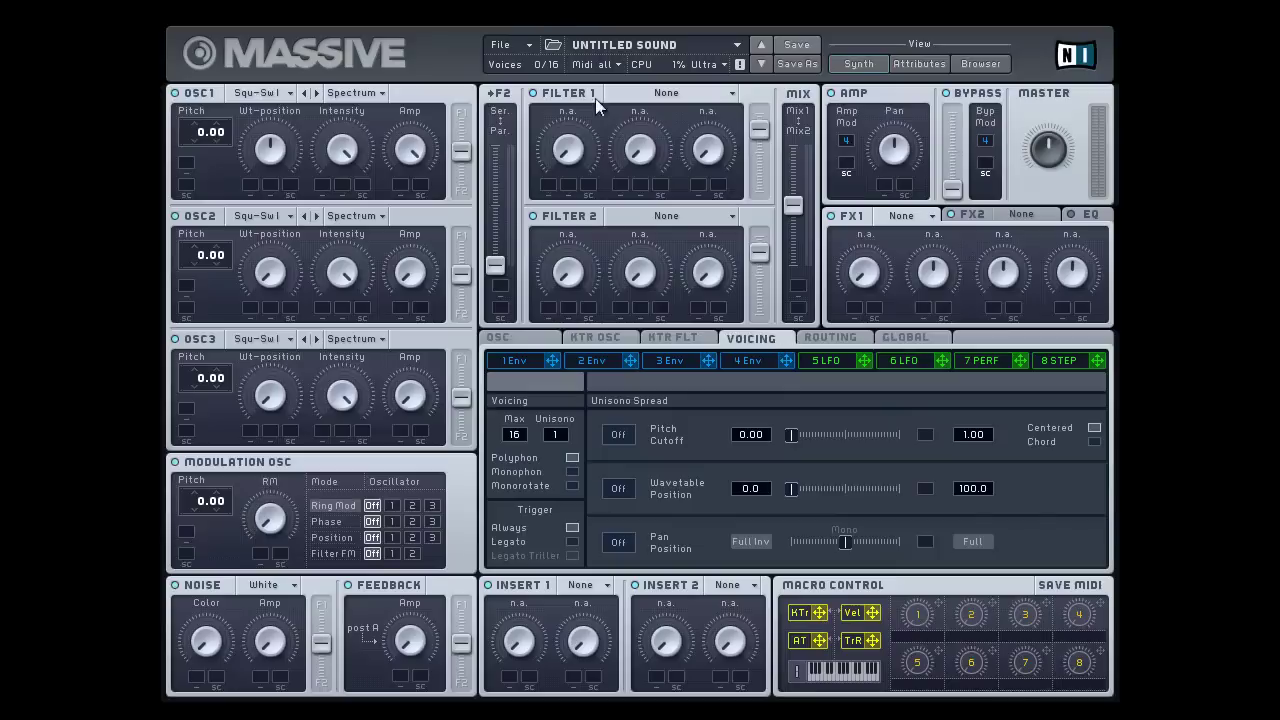
pyautogui.click(527, 43)
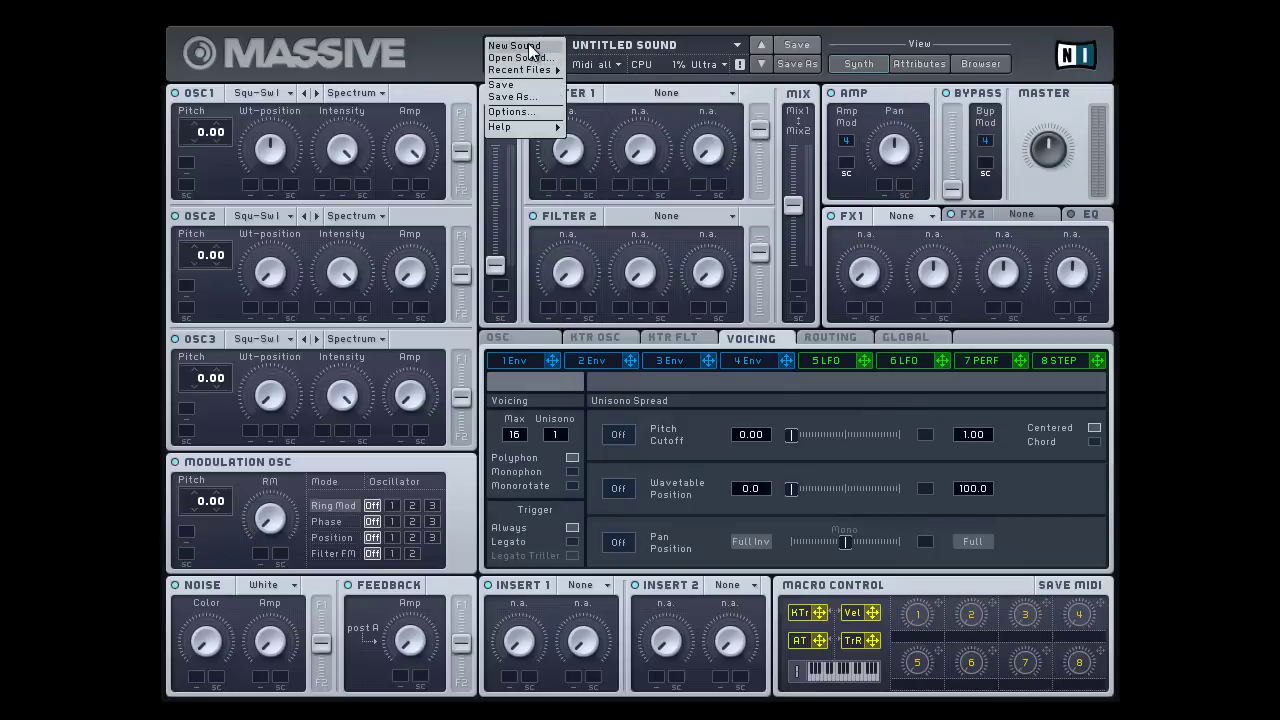
pyautogui.click(529, 45)
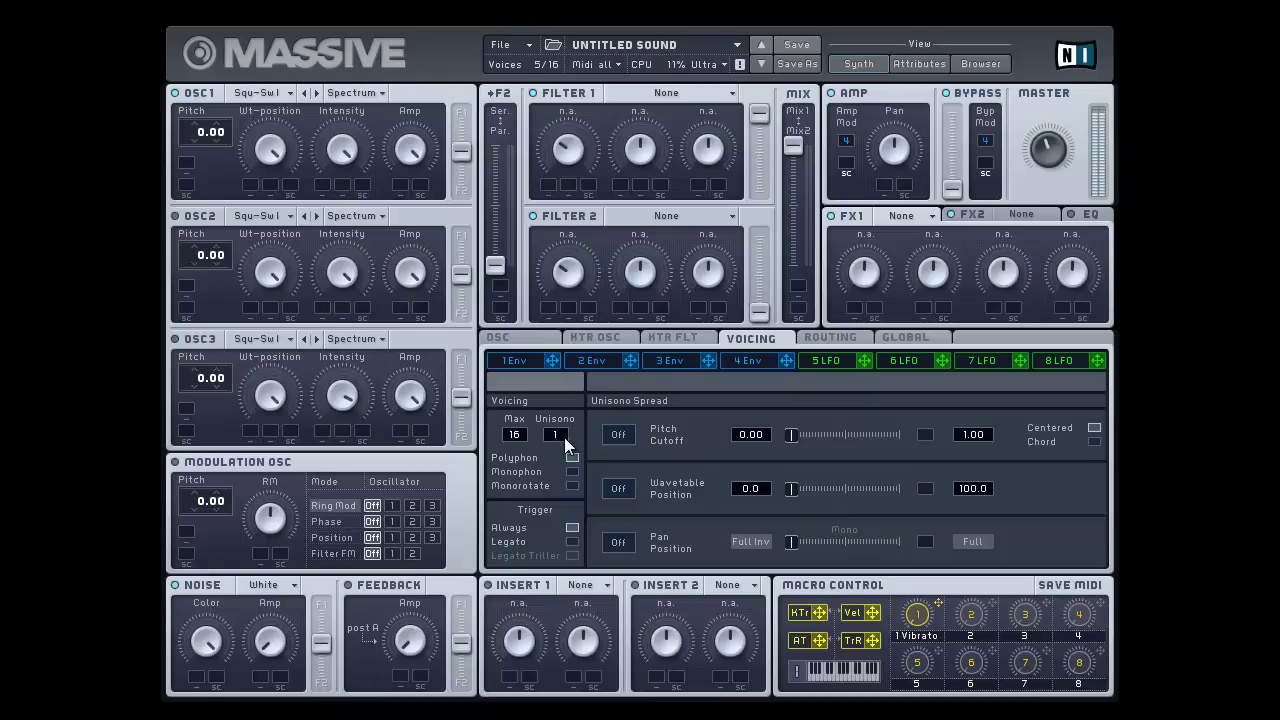
# Try higher Unisono voice counts and return the count to 1.
pyautogui.moveTo(564, 437); pyautogui.dragTo(565, 435)
pyautogui.moveTo(565, 434); pyautogui.dragTo(551, 358)
pyautogui.moveTo(560, 466); pyautogui.dragTo(559, 507)
# Try the Monophon and Monorotate voicing modes and return to Polyphon.
pyautogui.click(572, 471)
pyautogui.click(575, 456)
pyautogui.click(570, 485)
pyautogui.click(573, 471)
pyautogui.click(572, 457)
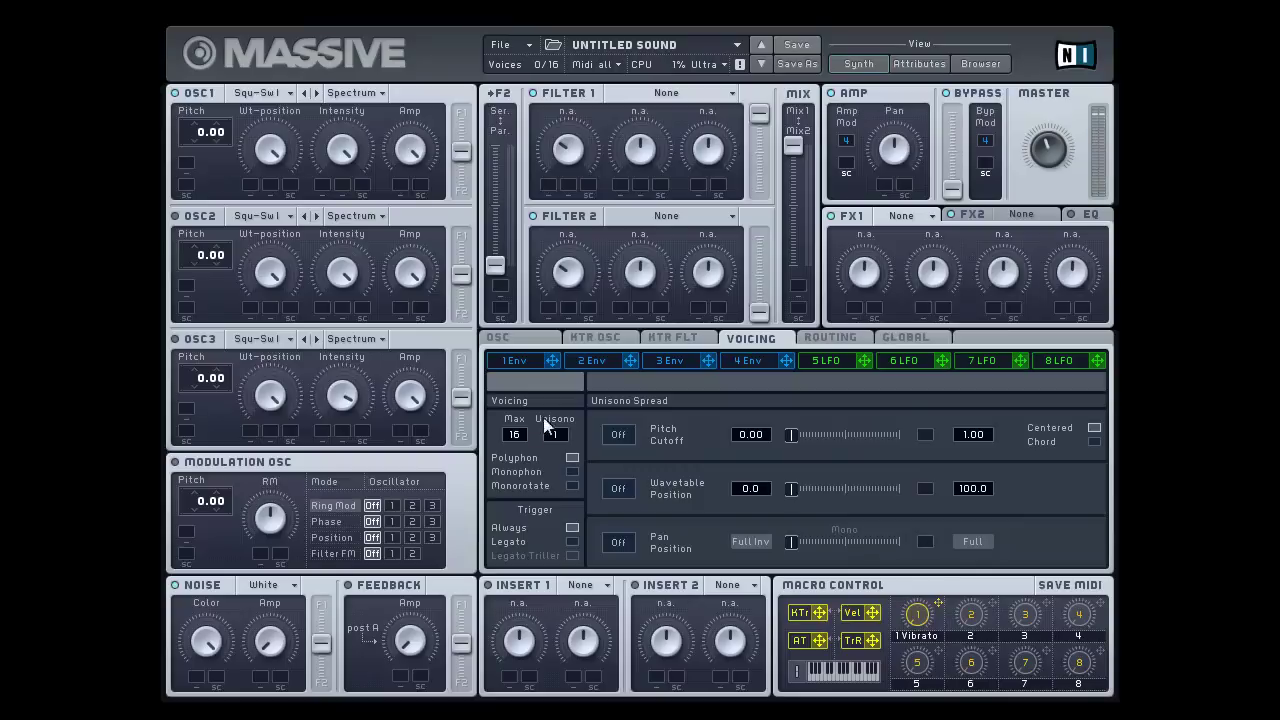
# Set the voicing to Monophon and the glide to Rate mode with its Time at about the halfway position.
pyautogui.click(573, 472)
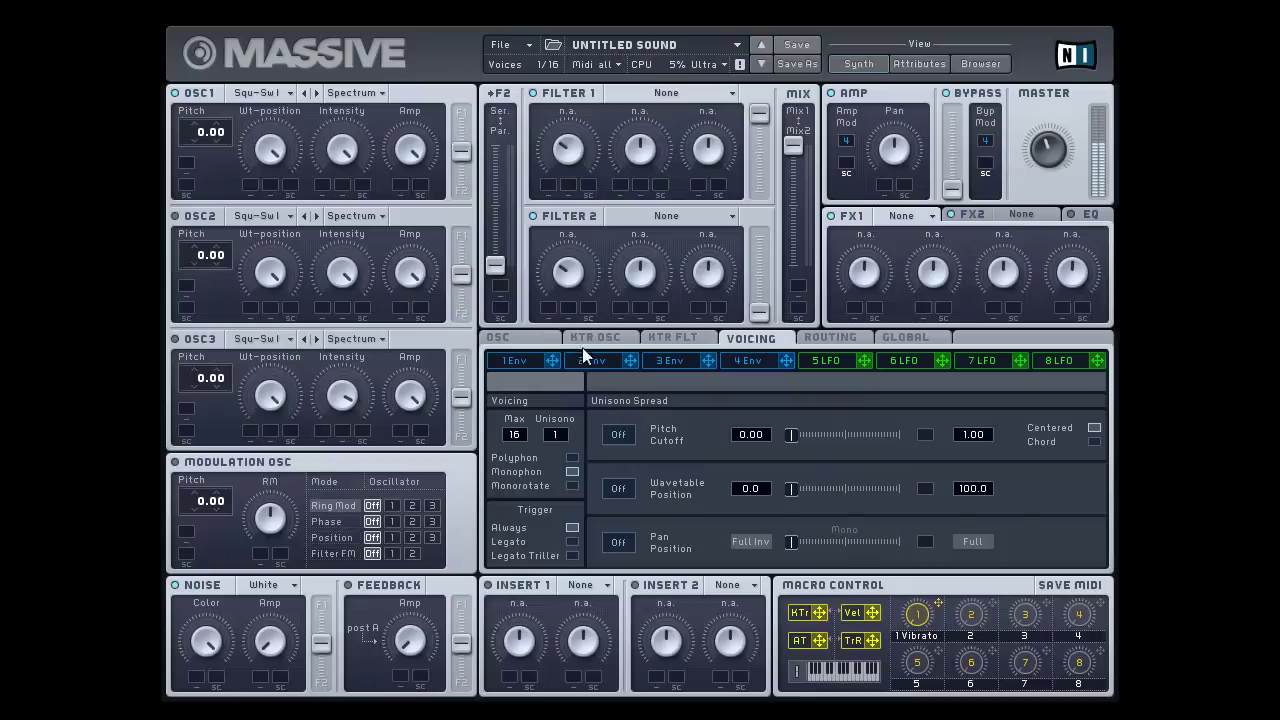
pyautogui.click(535, 335)
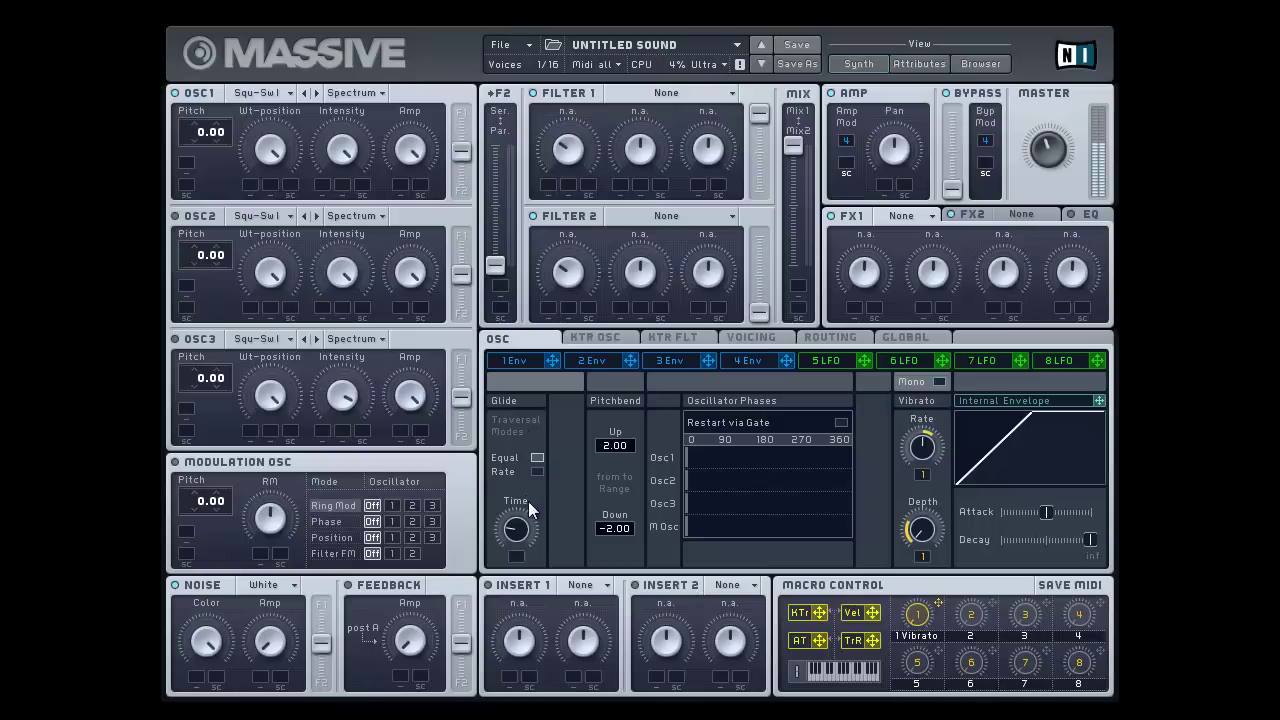
pyautogui.moveTo(528, 501); pyautogui.dragTo(511, 457)
pyautogui.click(538, 471)
pyautogui.moveTo(531, 528); pyautogui.dragTo(523, 500)
pyautogui.moveTo(530, 530); pyautogui.dragTo(529, 519)
pyautogui.moveTo(518, 508); pyautogui.dragTo(518, 500)
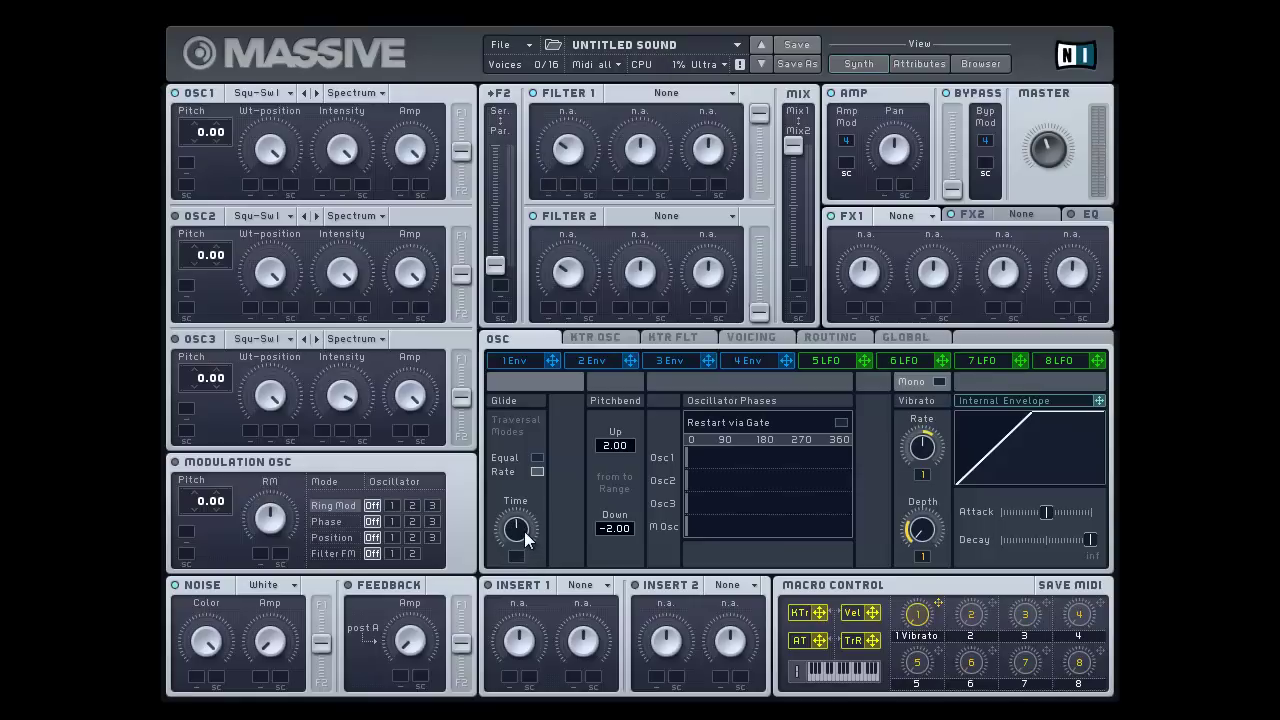
pyautogui.moveTo(528, 540); pyautogui.dragTo(525, 562)
# Try the Legato trigger mode on the Voicing page and return the trigger to Always.
pyautogui.click(755, 337)
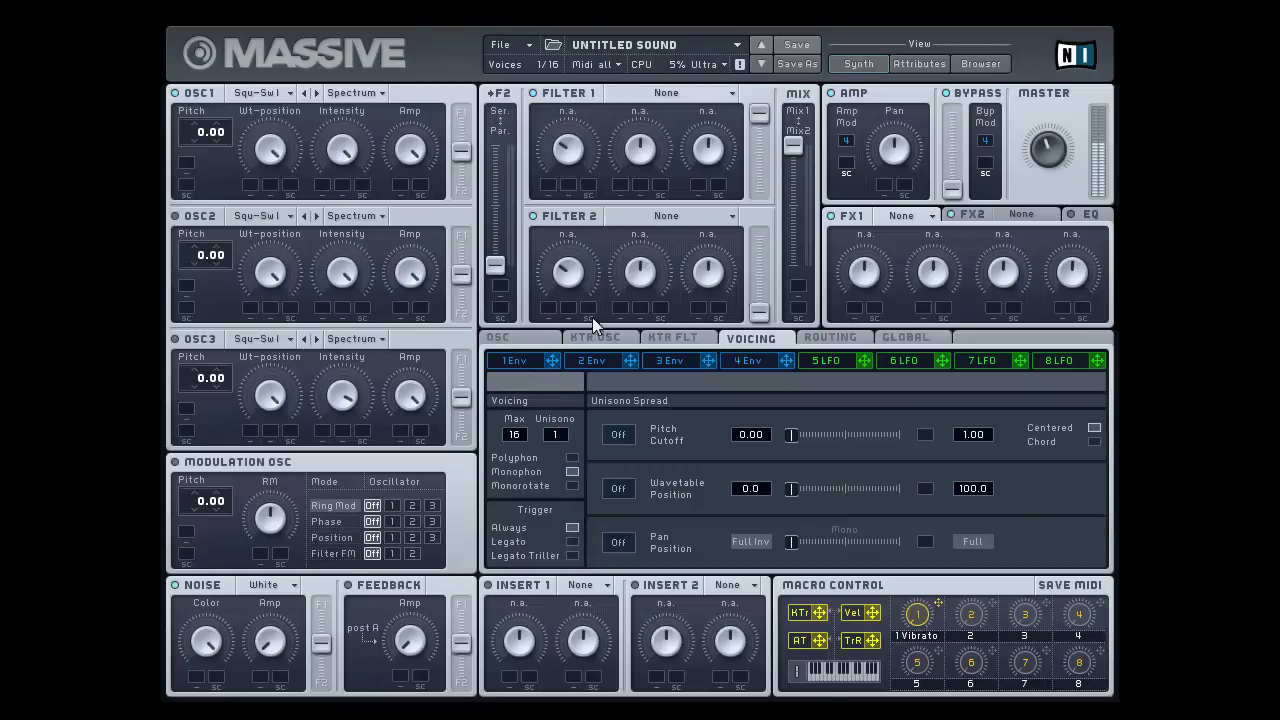
pyautogui.click(540, 342)
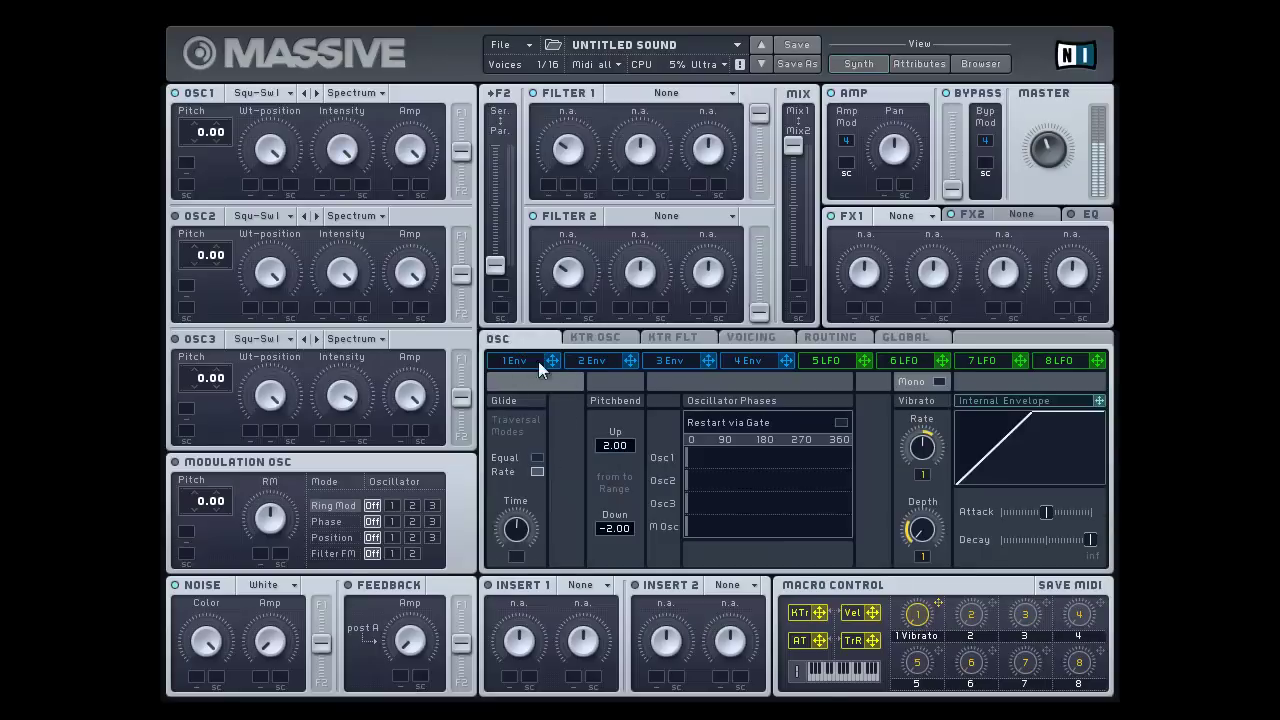
pyautogui.click(733, 337)
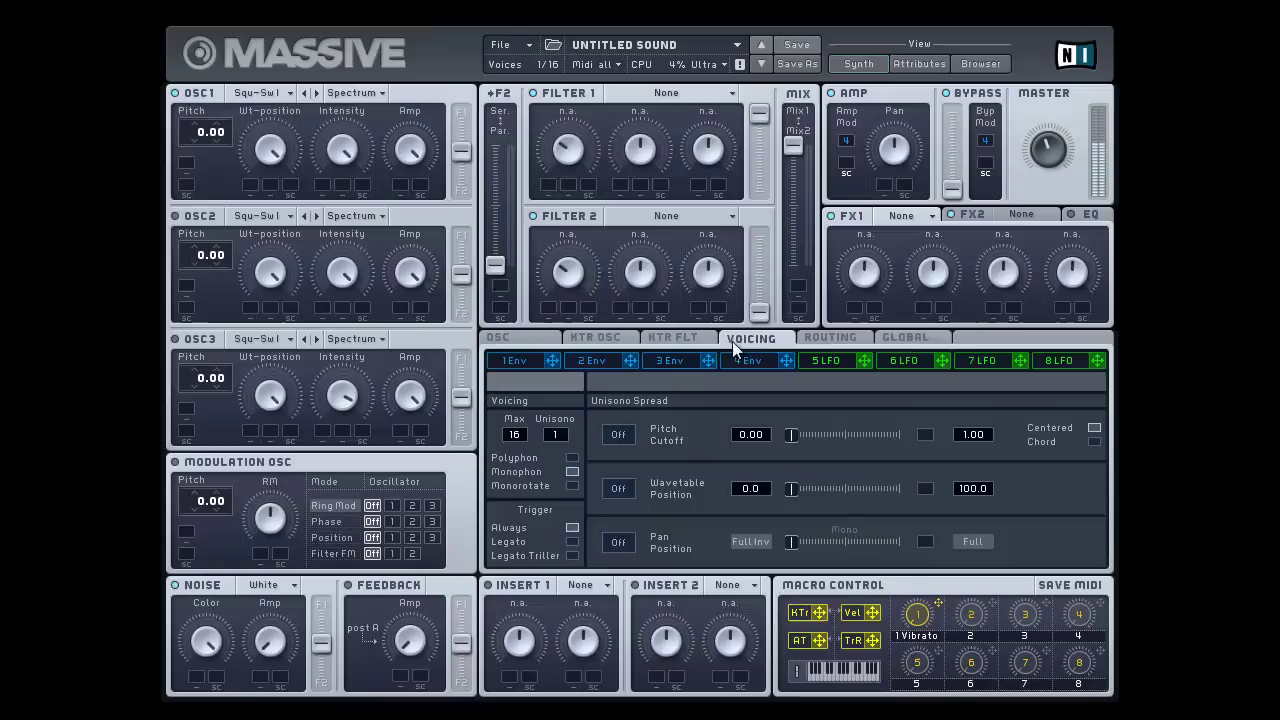
pyautogui.click(573, 541)
pyautogui.click(572, 528)
# Layer in OSC2 and OSC3 with reduced Amp and Intensity, and set OSC1's pitch to -12.00.
pyautogui.click(198, 216)
pyautogui.moveTo(204, 156); pyautogui.dragTo(204, 154)
pyautogui.moveTo(417, 417); pyautogui.dragTo(420, 483)
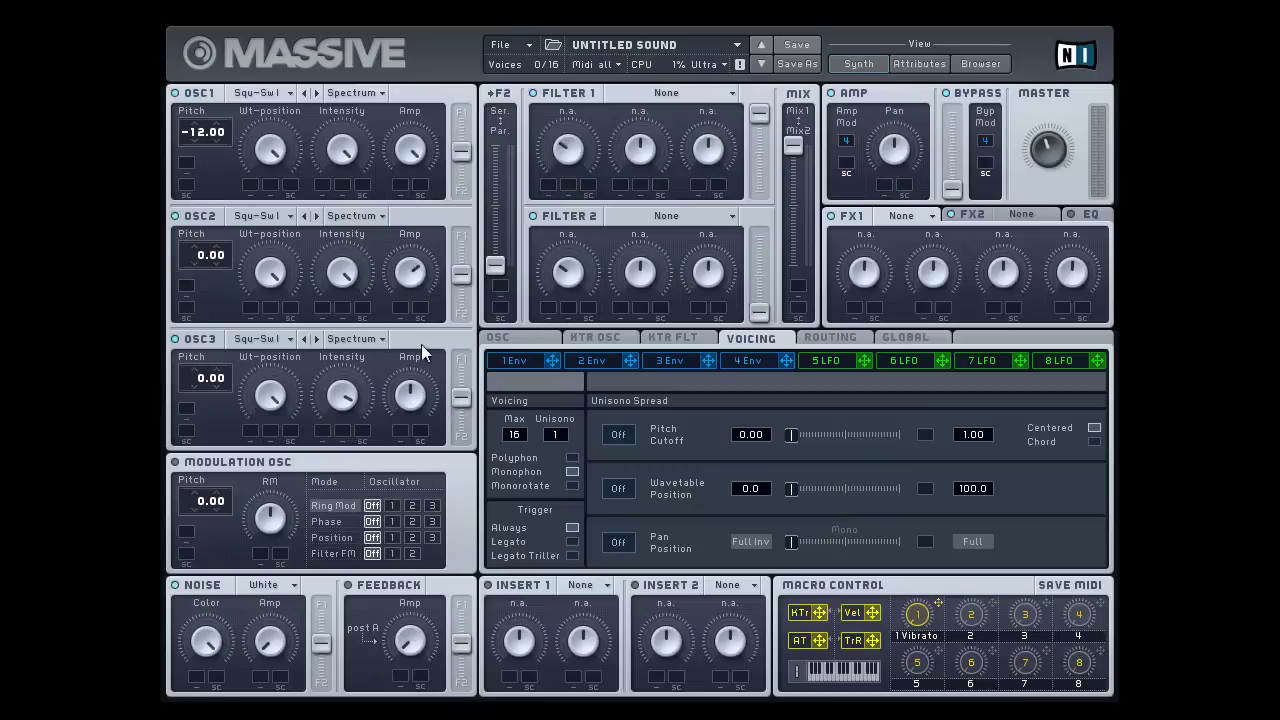
pyautogui.moveTo(345, 280); pyautogui.dragTo(358, 359)
pyautogui.moveTo(321, 420); pyautogui.dragTo(355, 478)
# Switch to Polyphon and try the Pitch Cutoff spread with 2 to 5 Unisono voices, turning the spread off again.
pyautogui.click(573, 457)
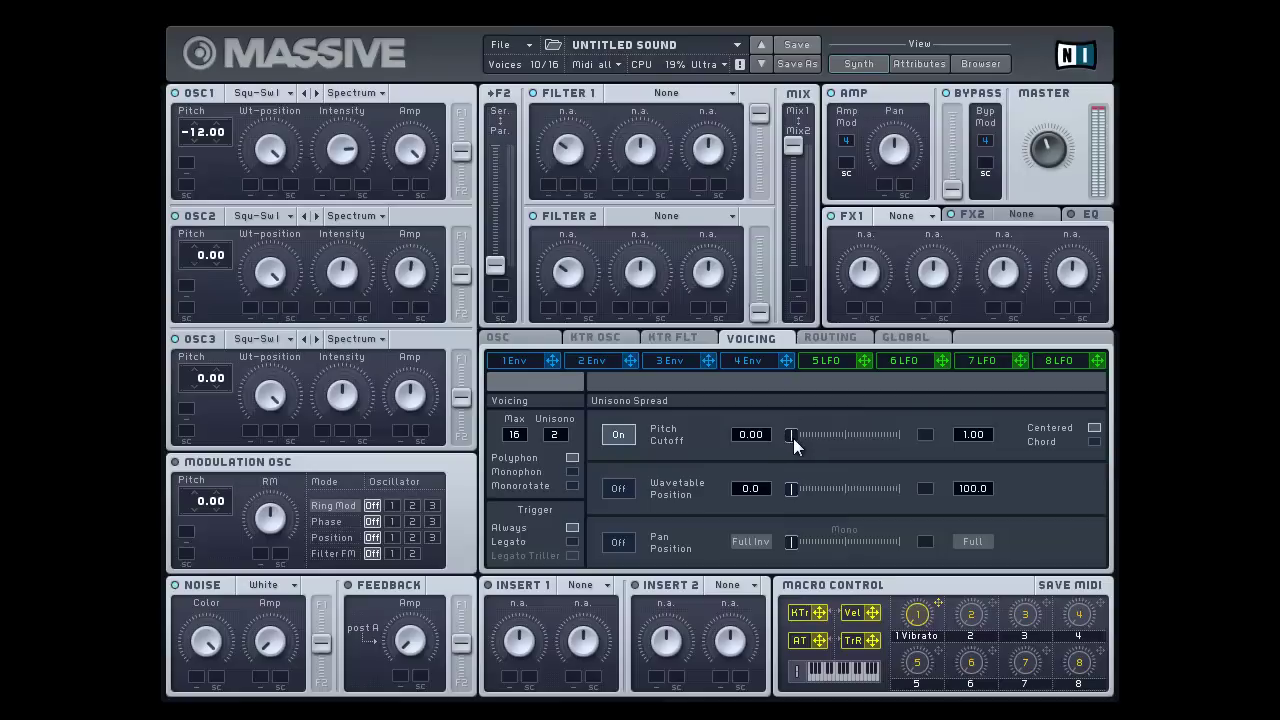
pyautogui.moveTo(798, 439); pyautogui.dragTo(803, 440)
pyautogui.moveTo(903, 455); pyautogui.dragTo(847, 447)
pyautogui.moveTo(796, 438); pyautogui.dragTo(799, 439)
pyautogui.moveTo(565, 434); pyautogui.dragTo(567, 424)
pyautogui.click(622, 437)
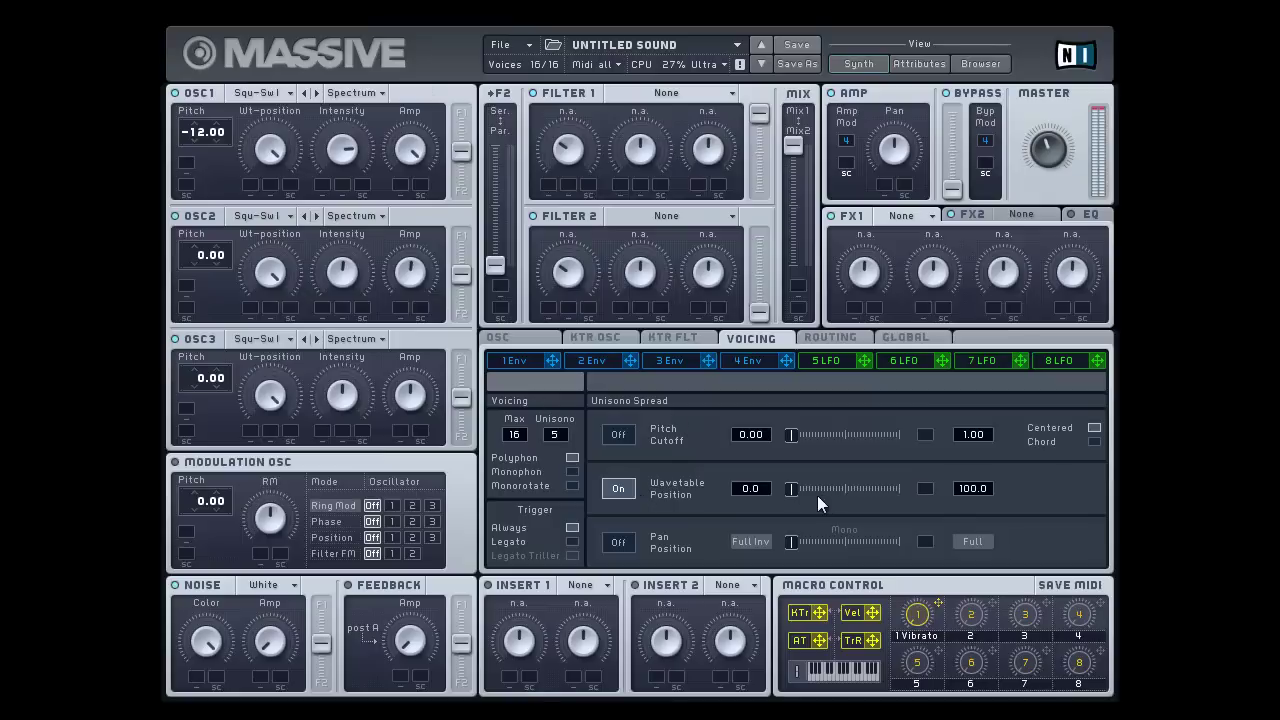
# Try the Wavetable Position spread and the Pan Position spread from Full Inv to Full, turning both off again.
pyautogui.moveTo(817, 495); pyautogui.dragTo(814, 547)
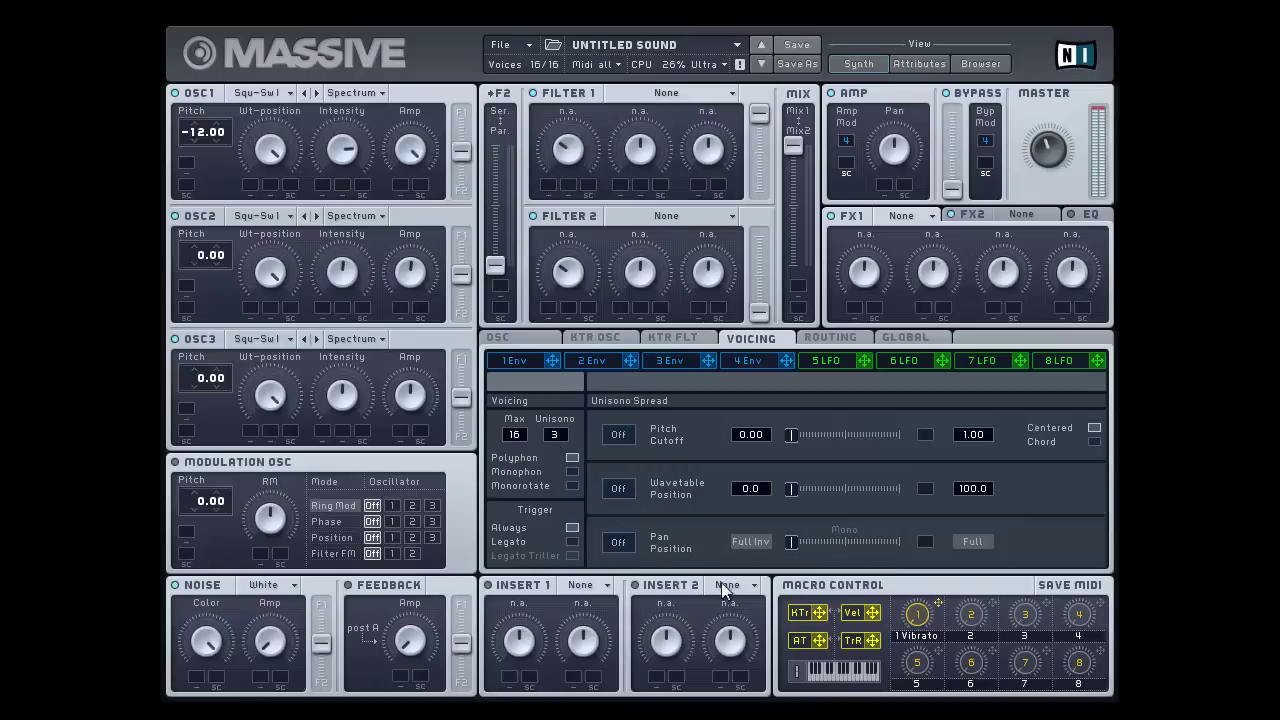
pyautogui.click(620, 543)
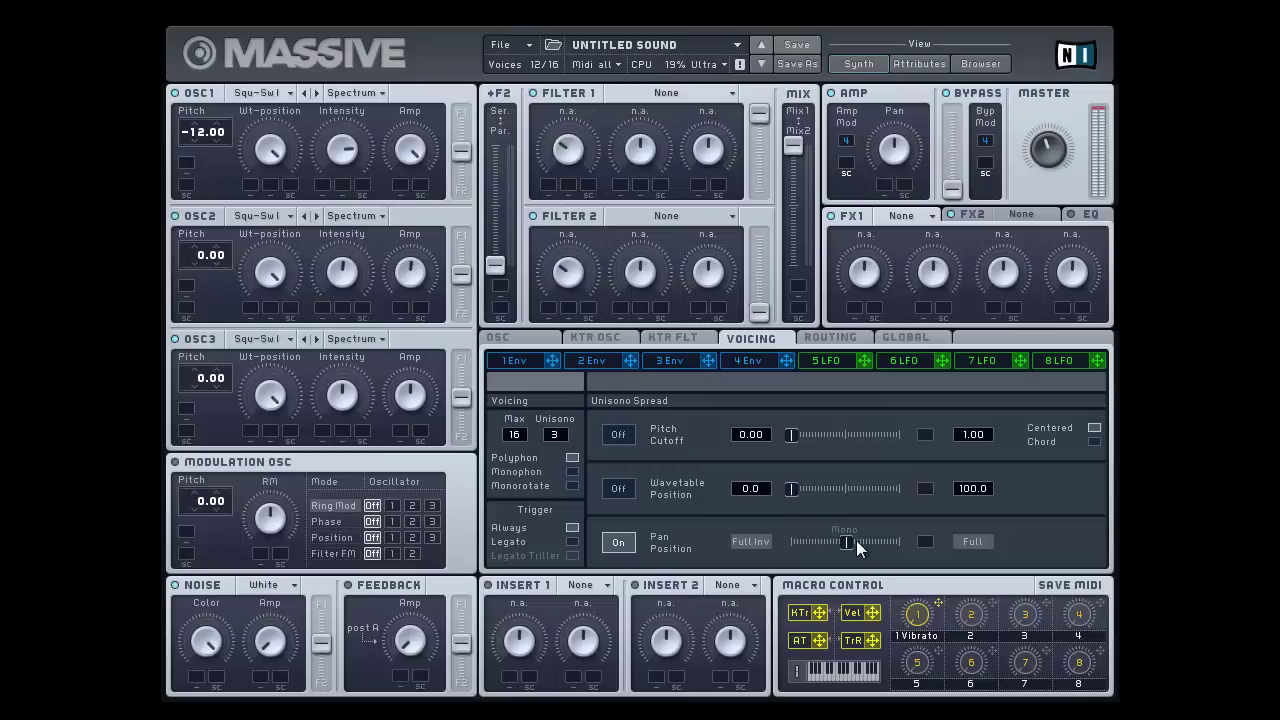
pyautogui.moveTo(856, 540); pyautogui.dragTo(763, 550)
pyautogui.moveTo(793, 543); pyautogui.dragTo(948, 555)
pyautogui.click(620, 541)
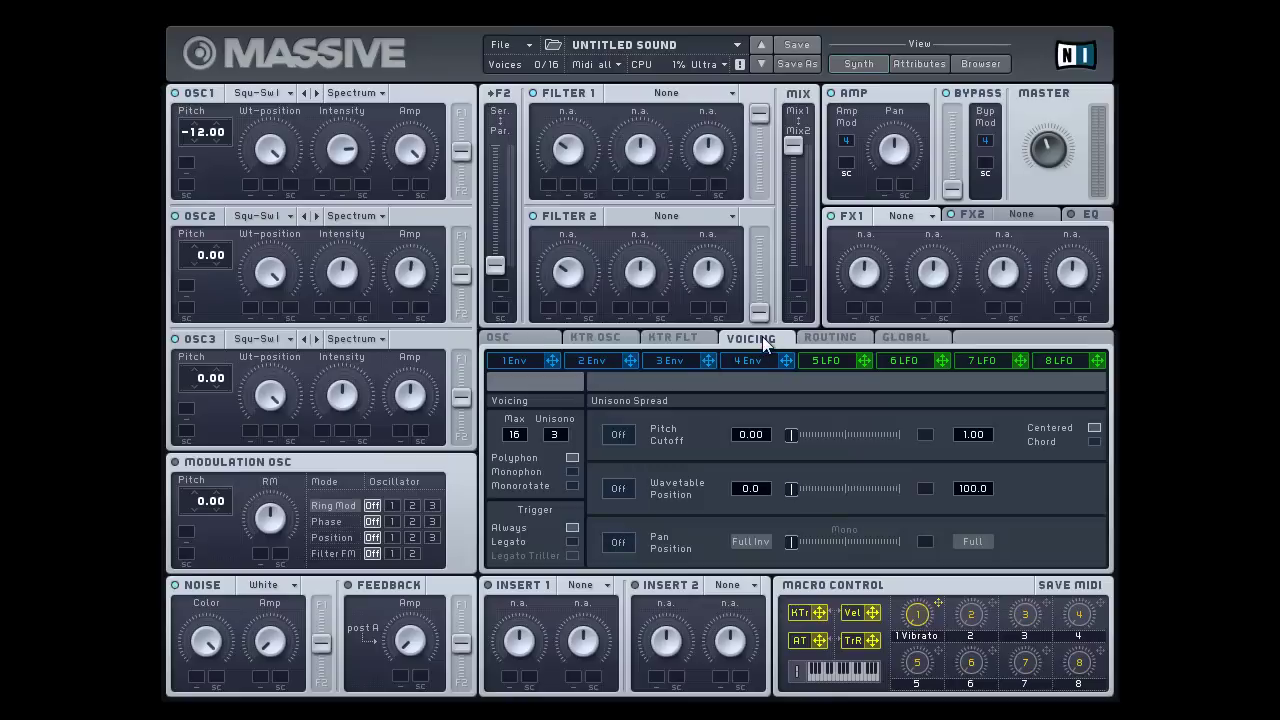
# Switch the voicing to Monophon and try different Unisono counts, ending at 1.
pyautogui.click(530, 338)
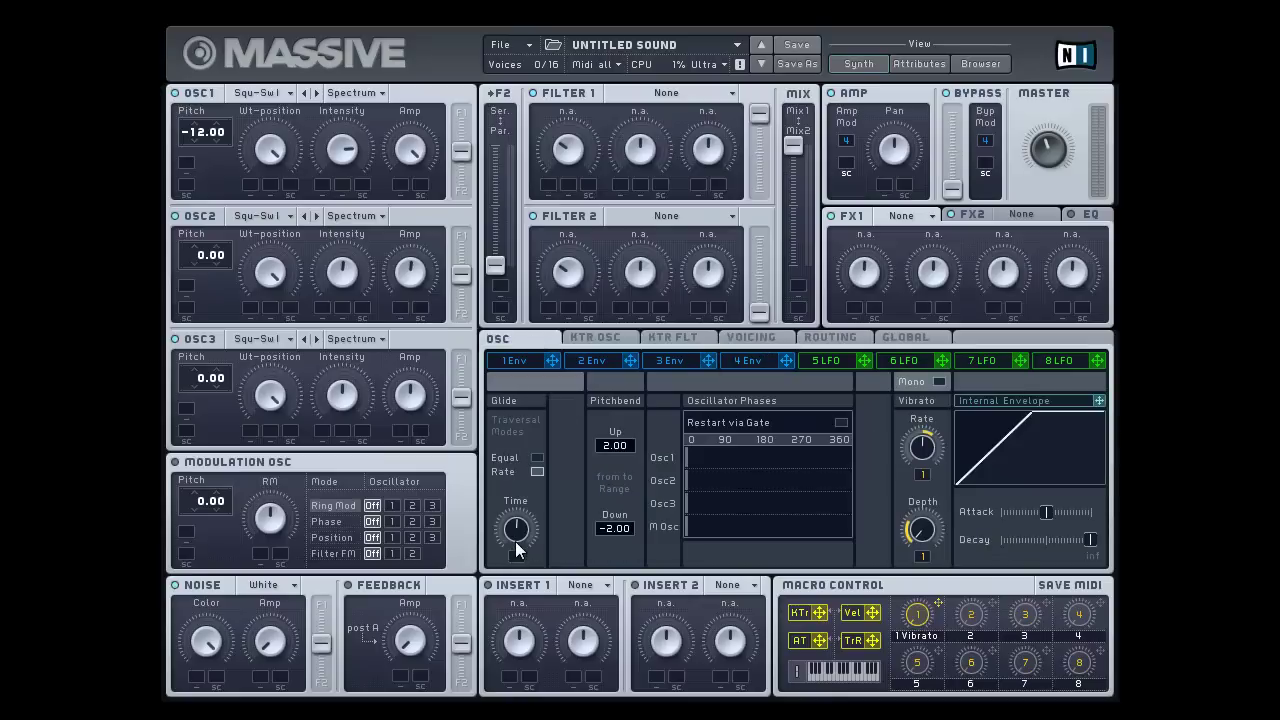
pyautogui.click(756, 336)
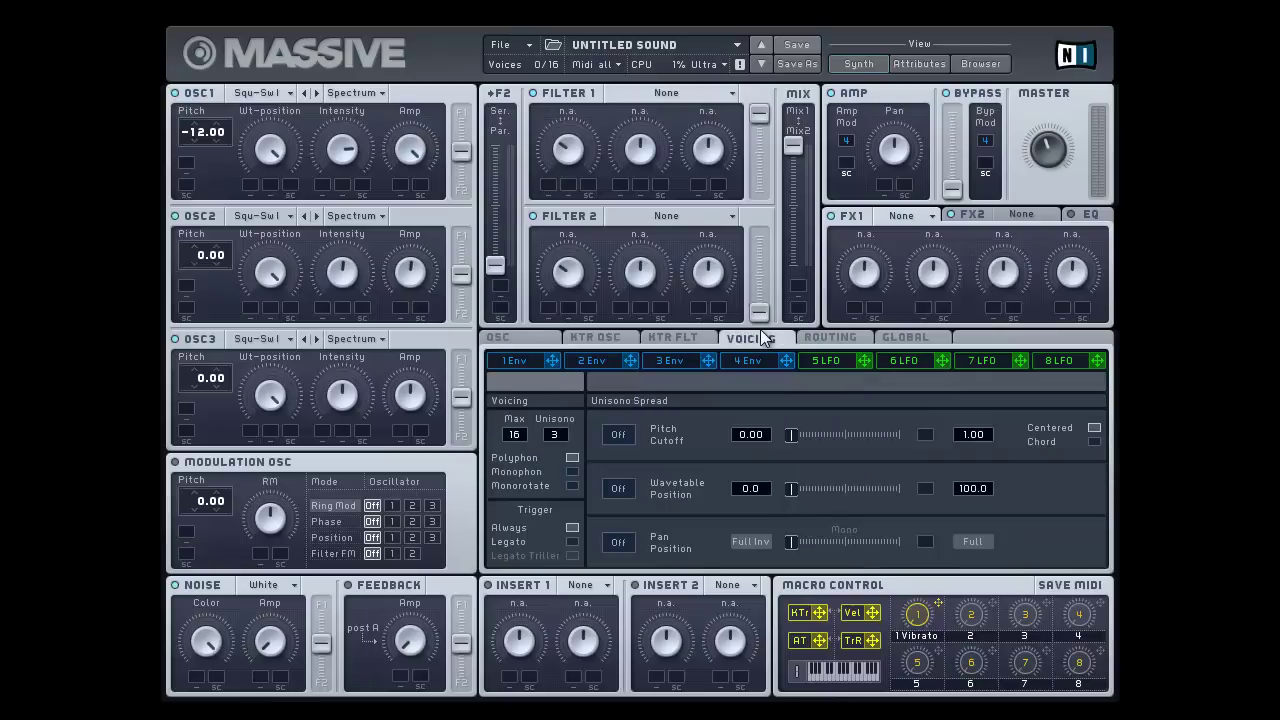
pyautogui.click(572, 472)
pyautogui.moveTo(563, 434); pyautogui.dragTo(563, 452)
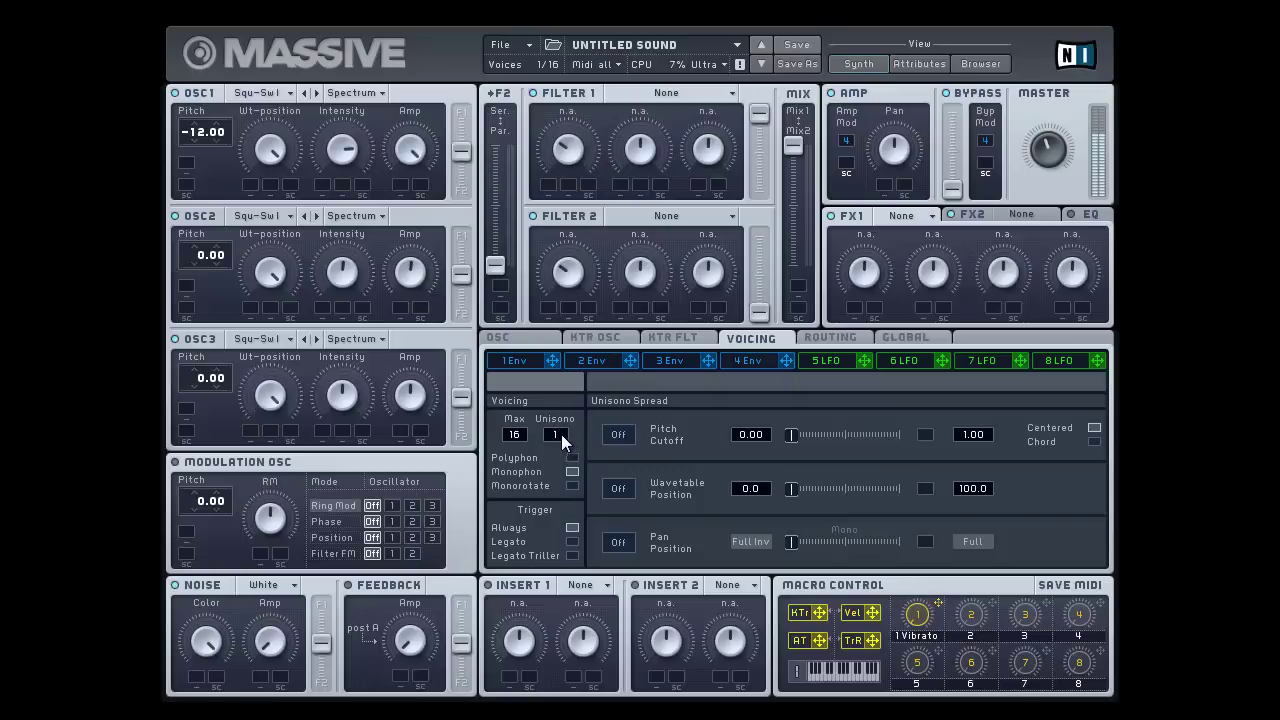
pyautogui.moveTo(561, 434); pyautogui.dragTo(573, 255)
pyautogui.moveTo(573, 255); pyautogui.dragTo(566, 532)
# Detune the three oscillators to -11.90, 0.11 and -0.10, and set Polyphon voicing with 3 Unisono voices.
pyautogui.click(525, 337)
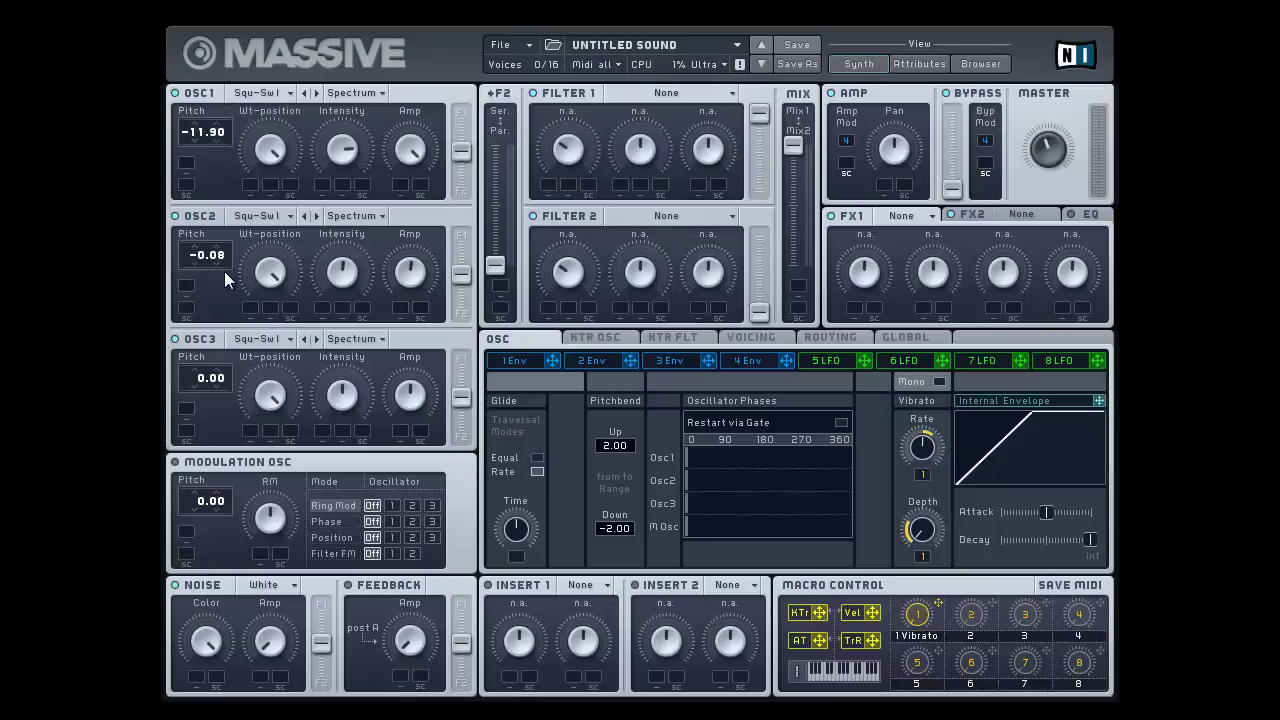
pyautogui.moveTo(229, 235); pyautogui.dragTo(230, 233)
pyautogui.click(751, 337)
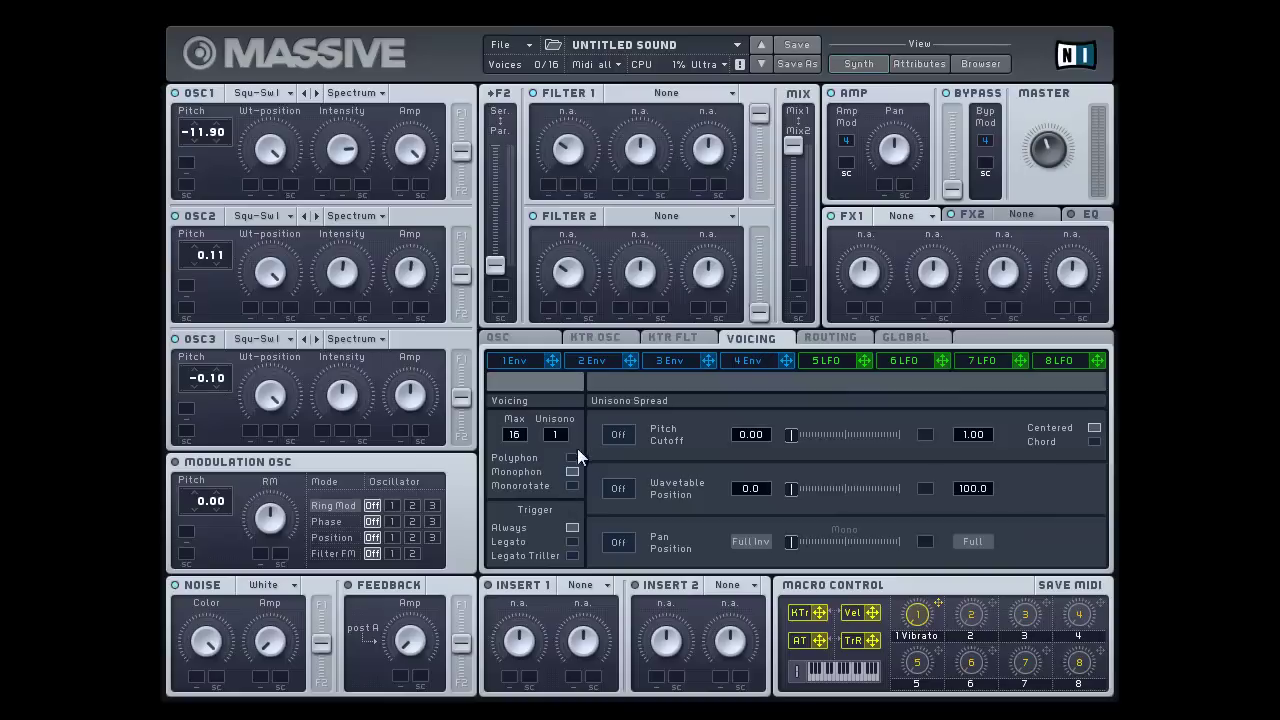
pyautogui.moveTo(560, 429); pyautogui.dragTo(557, 423)
pyautogui.click(531, 336)
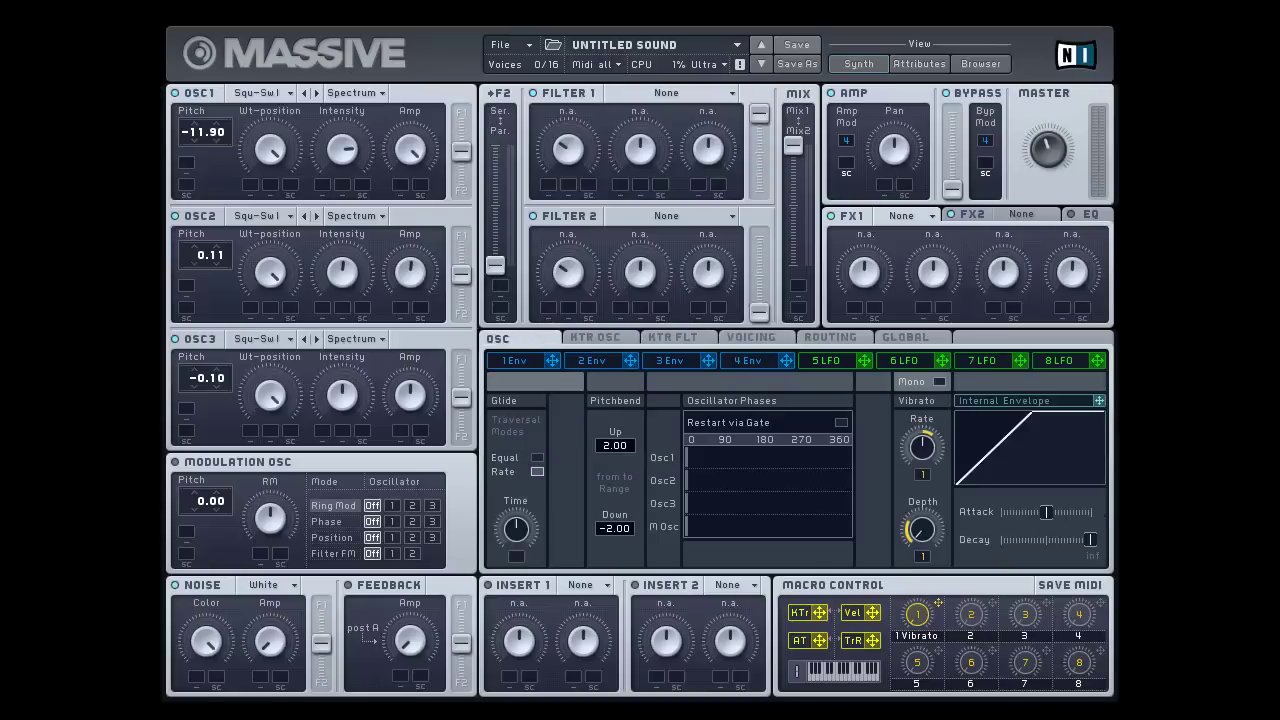
pyautogui.click(772, 336)
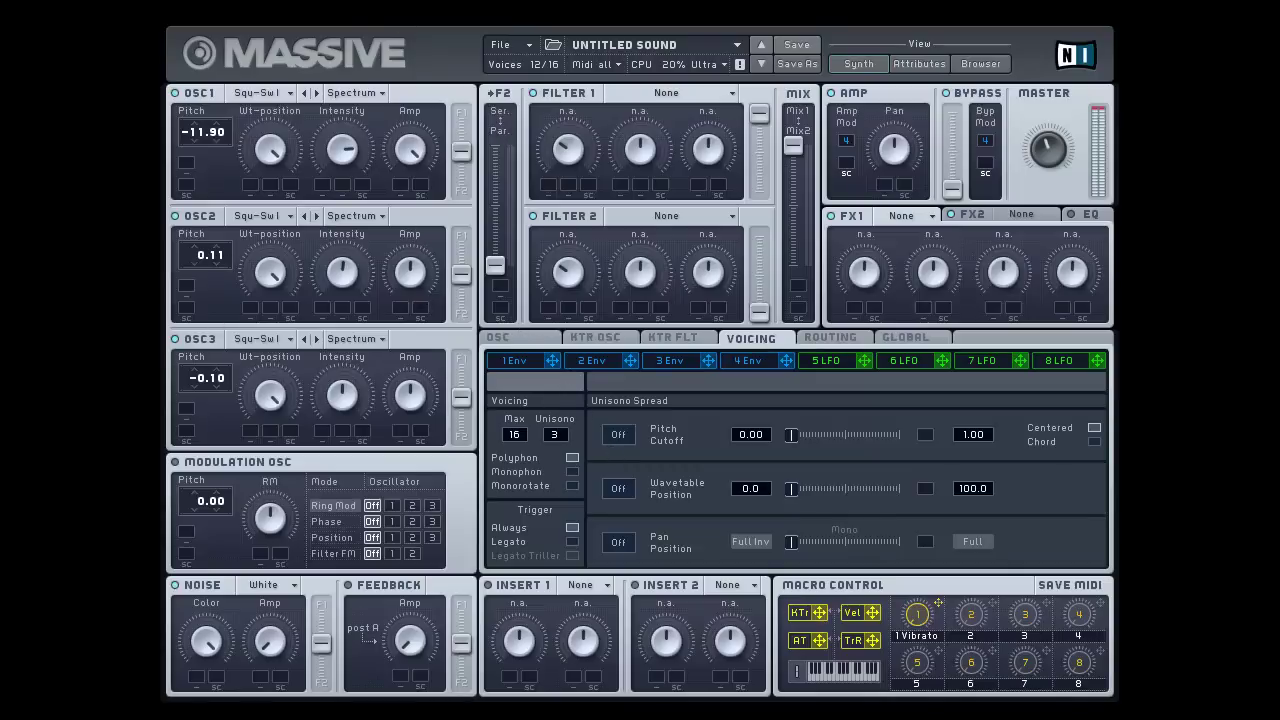
# Try Restart via Gate with shifted oscillator phases, return all phases to 0 and turn the option off.
pyautogui.click(527, 337)
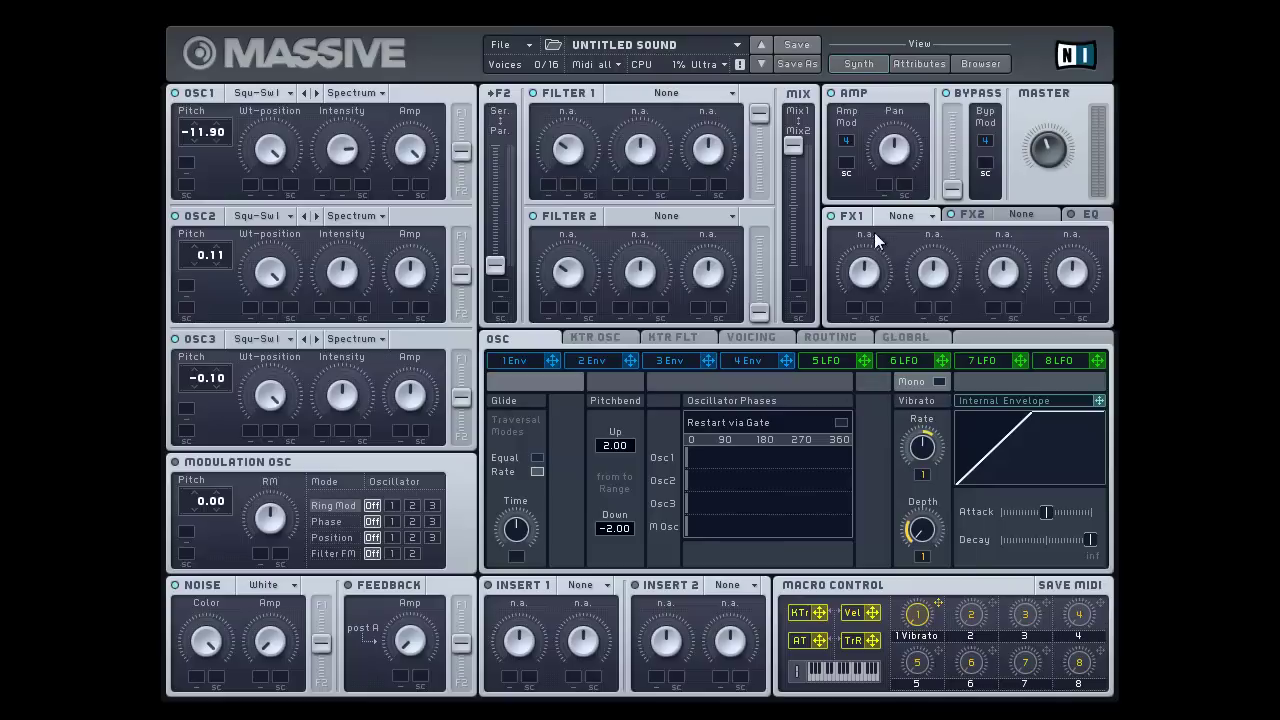
pyautogui.click(919, 216)
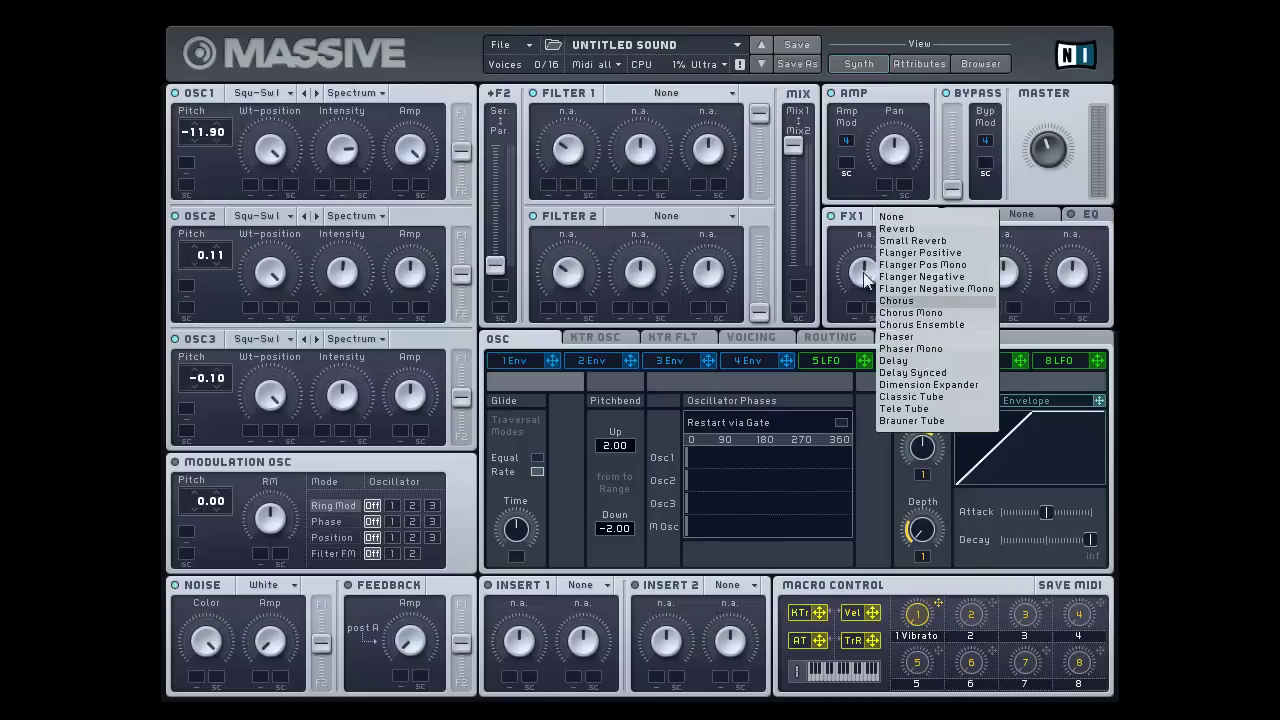
pyautogui.click(909, 216)
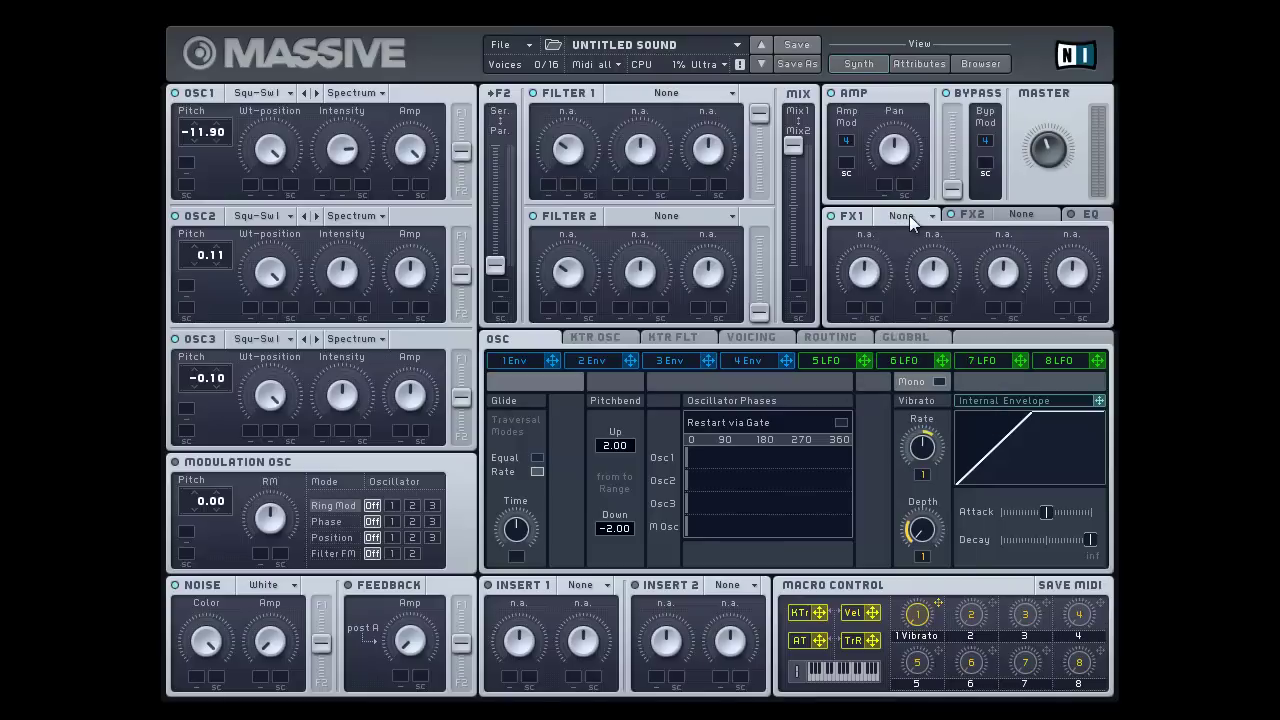
pyautogui.click(841, 423)
pyautogui.moveTo(789, 471); pyautogui.dragTo(794, 475)
pyautogui.moveTo(808, 478)
pyautogui.mouseDown()
pyautogui.moveTo(850, 479)
pyautogui.moveTo(757, 463)
pyautogui.mouseUp()
pyautogui.moveTo(688, 503); pyautogui.dragTo(722, 509)
pyautogui.moveTo(807, 531); pyautogui.dragTo(639, 535)
pyautogui.moveTo(847, 481)
pyautogui.mouseDown()
pyautogui.moveTo(680, 482)
pyautogui.moveTo(640, 457)
pyautogui.mouseUp()
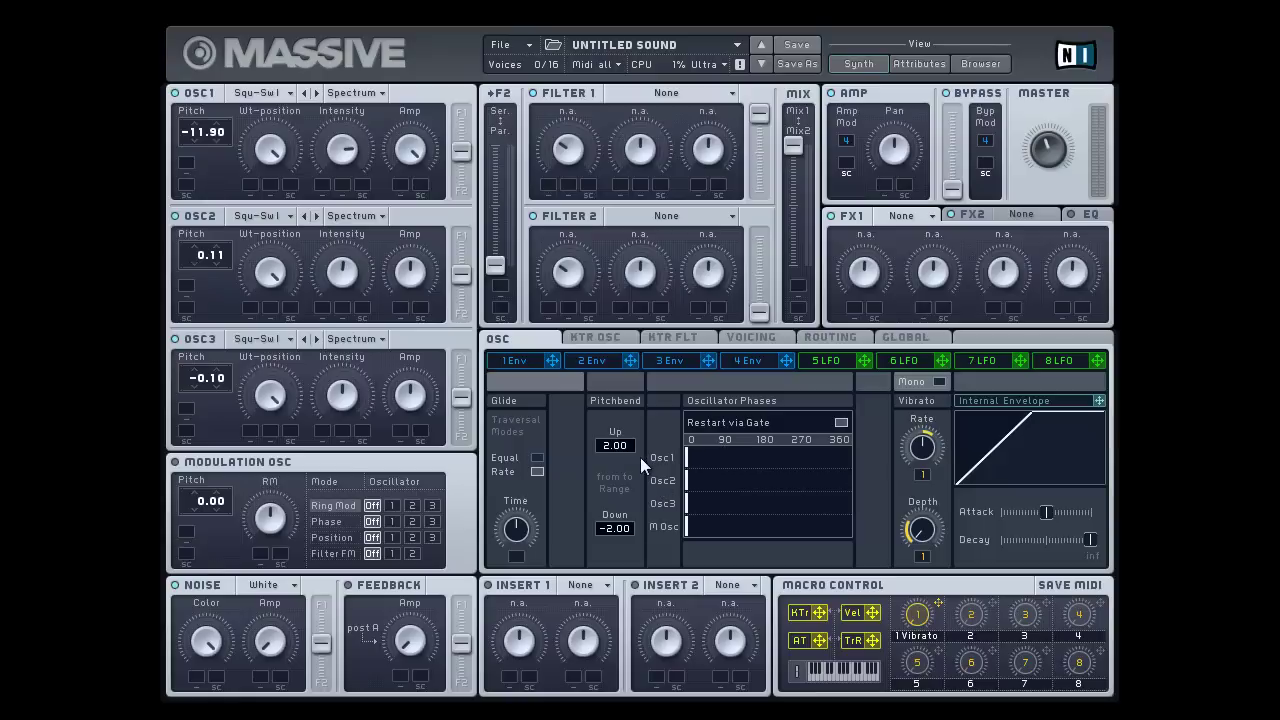
pyautogui.click(841, 423)
# Set the voicing to Monophon with 1 Unisono voice and return to the oscillator settings.
pyautogui.click(744, 339)
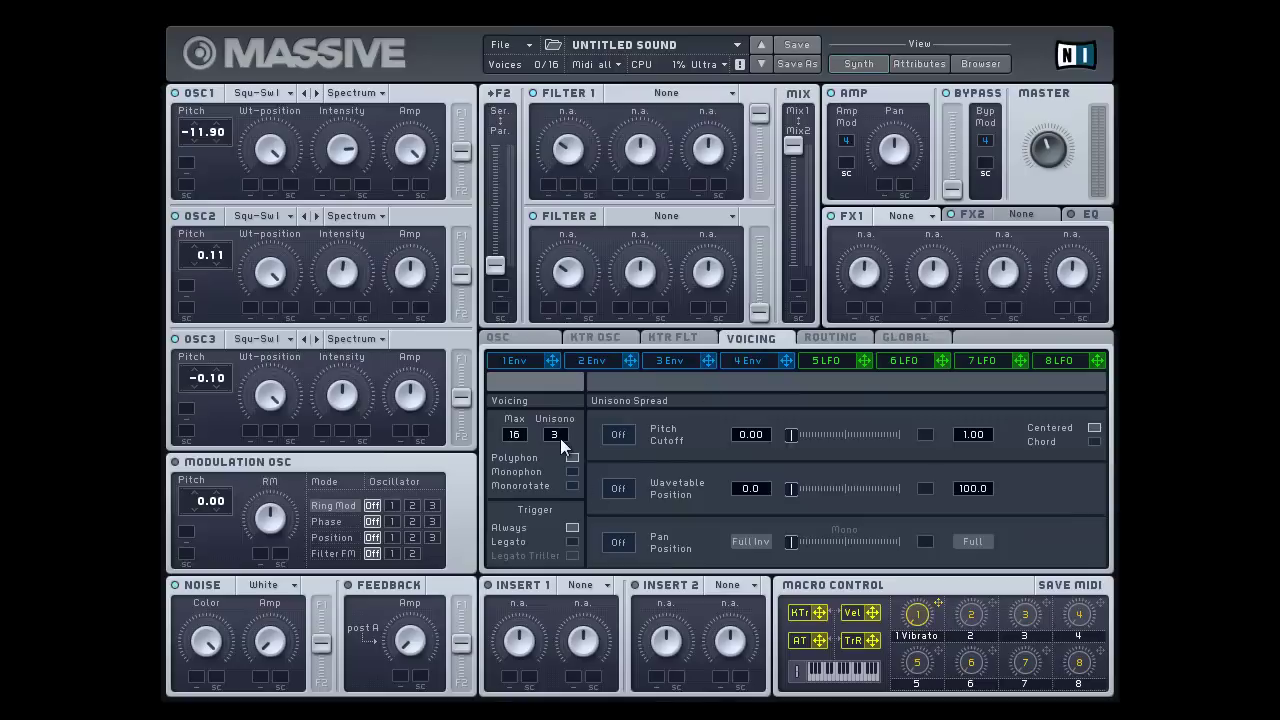
pyautogui.click(571, 471)
pyautogui.click(489, 338)
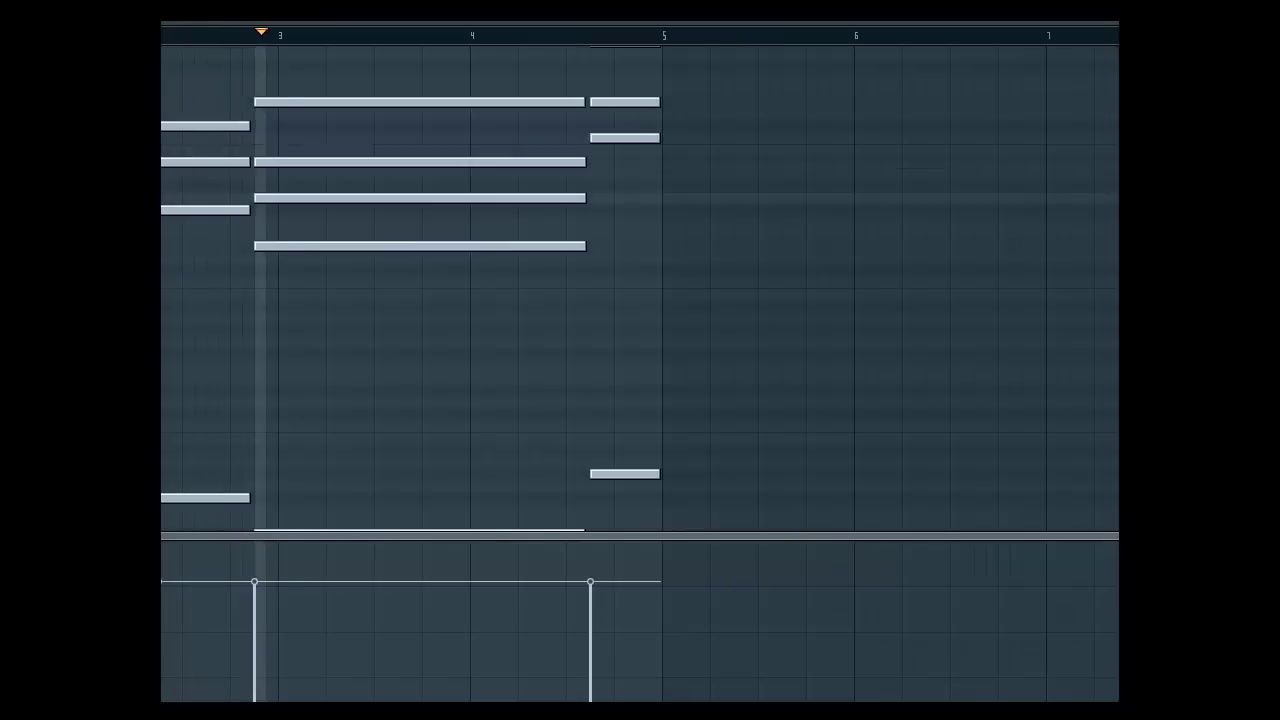
# In the DAW's piano roll, delete the lower chord notes, keeping only the top note of each chord.
pyautogui.scroll(-1, 350, 500)
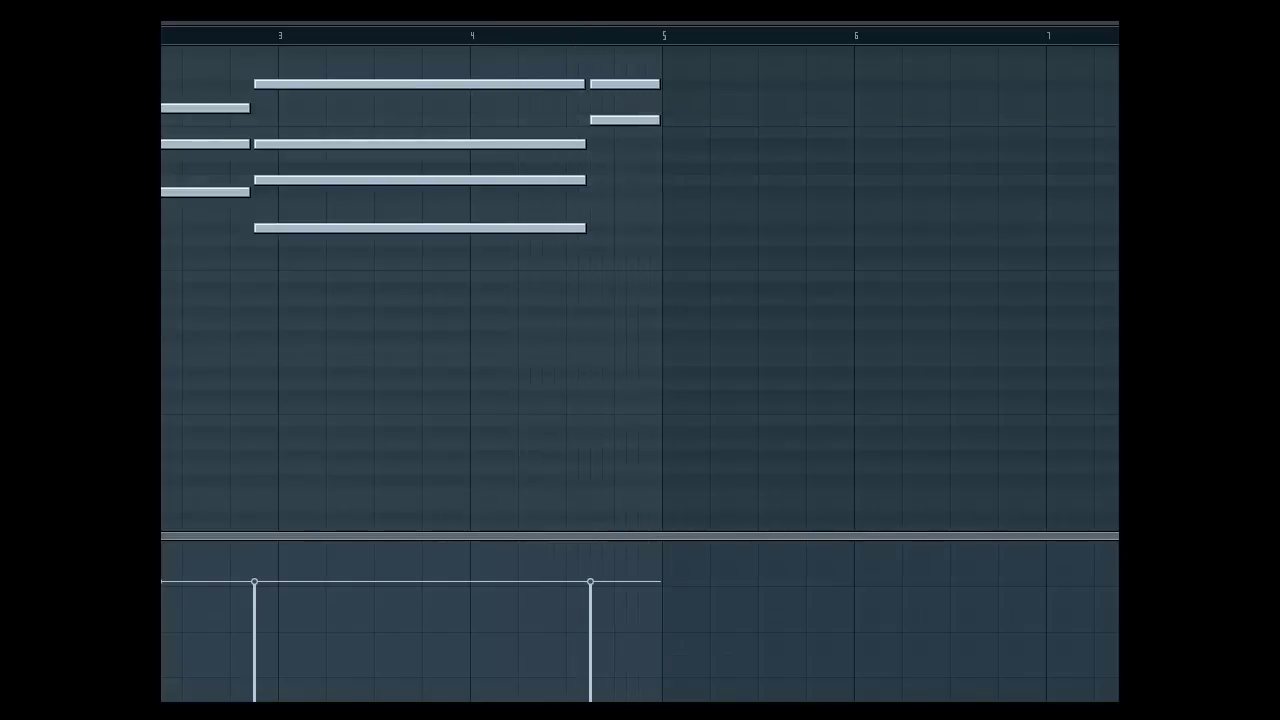
pyautogui.rightClick(210, 192)
pyautogui.rightClick(218, 145)
pyautogui.rightClick(262, 144)
pyautogui.rightClick(292, 180)
pyautogui.rightClick(345, 228)
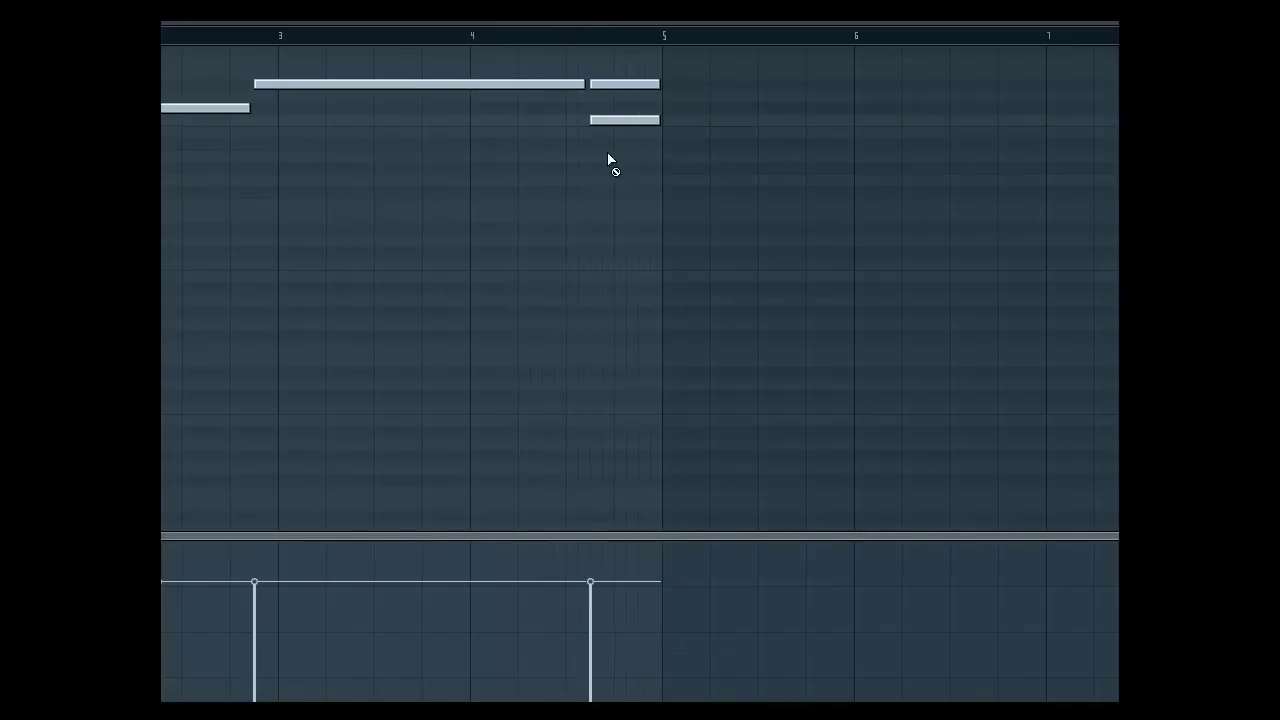
pyautogui.rightClick(612, 120)
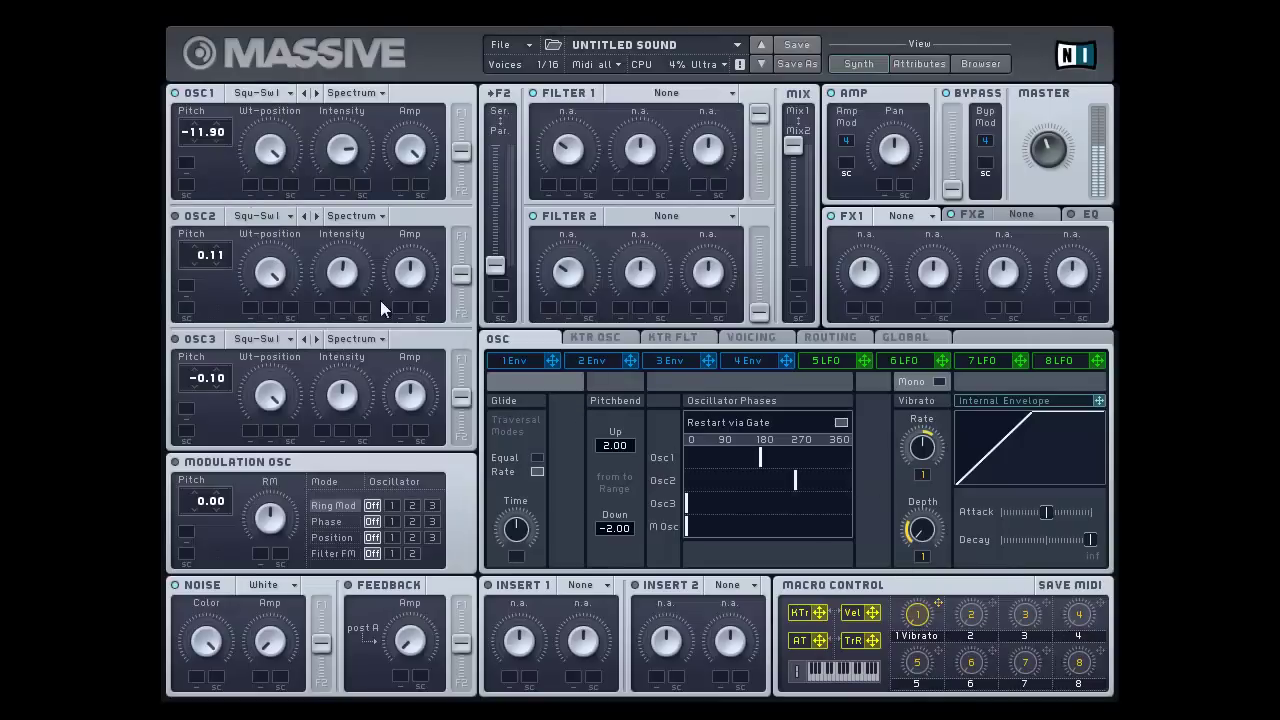
# Change OSC1's wavetable to SmoSqu, with Wt-position at about the middle and Intensity at full.
pyautogui.click(271, 94)
pyautogui.click(345, 150)
pyautogui.moveTo(256, 143); pyautogui.dragTo(259, 131)
pyautogui.moveTo(340, 140); pyautogui.dragTo(340, 115)
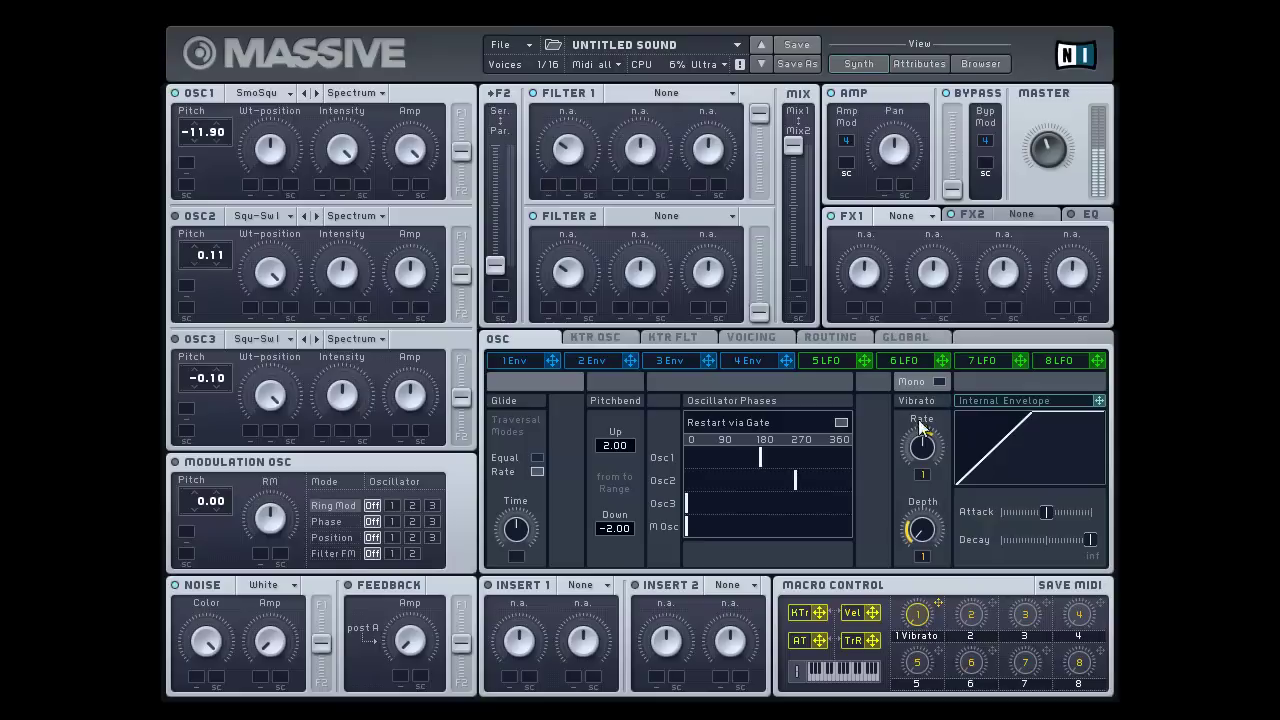
# Try slower and faster Vibrato rates and return the rate to its middle position.
pyautogui.moveTo(921, 430); pyautogui.dragTo(914, 479)
pyautogui.moveTo(925, 465); pyautogui.dragTo(924, 440)
pyautogui.moveTo(924, 446); pyautogui.dragTo(931, 477)
pyautogui.moveTo(934, 416); pyautogui.dragTo(942, 452)
# Set the vibrato envelope's Attack to its minimum and try shorter Decay times, ending at inf.
pyautogui.moveTo(1046, 511); pyautogui.dragTo(1001, 511)
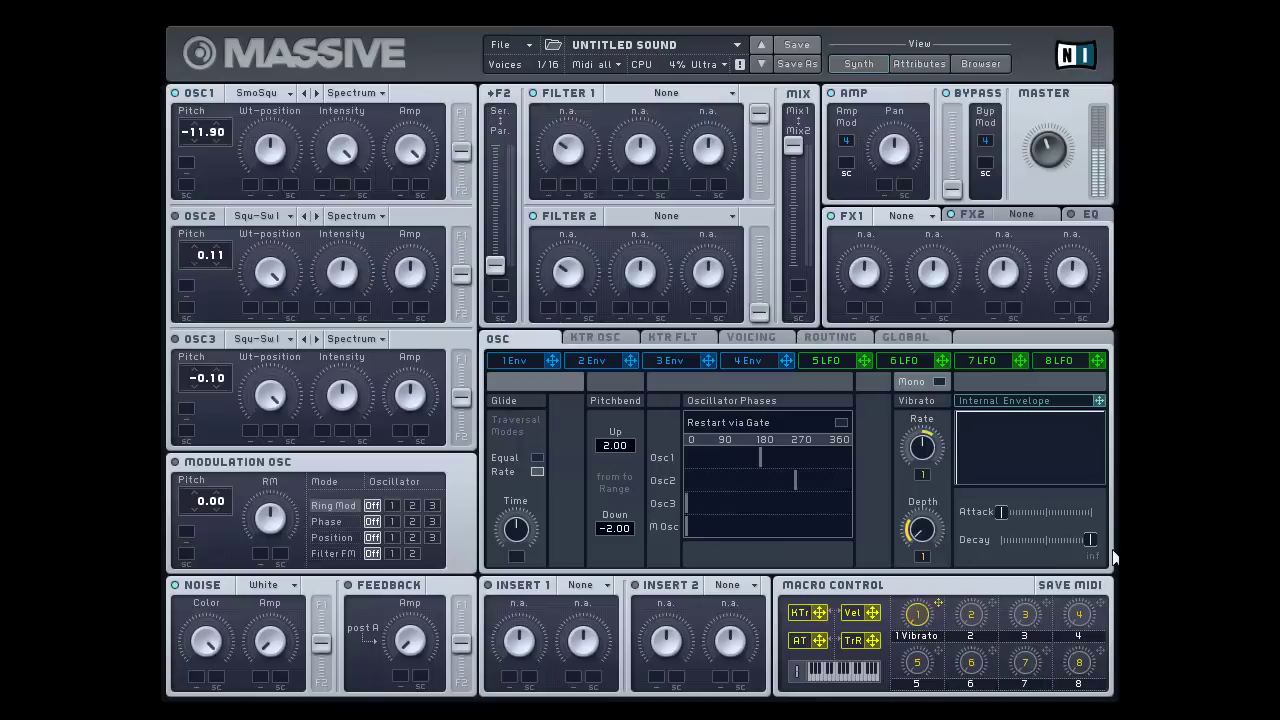
pyautogui.moveTo(1083, 541)
pyautogui.mouseDown()
pyautogui.moveTo(1021, 548)
pyautogui.moveTo(1050, 511)
pyautogui.moveTo(1090, 511)
pyautogui.moveTo(937, 527)
pyautogui.moveTo(1029, 527)
pyautogui.moveTo(1059, 542)
pyautogui.mouseUp()
pyautogui.moveTo(1003, 511)
pyautogui.mouseDown()
pyautogui.moveTo(1090, 511)
pyautogui.moveTo(1001, 511)
pyautogui.mouseUp()
pyautogui.moveTo(1086, 539)
pyautogui.mouseDown()
pyautogui.moveTo(1051, 537)
pyautogui.moveTo(1090, 539)
pyautogui.mouseUp()
# Set the voicing to Polyphon and the glide to Equal, and briefly try Restart via Gate.
pyautogui.click(736, 340)
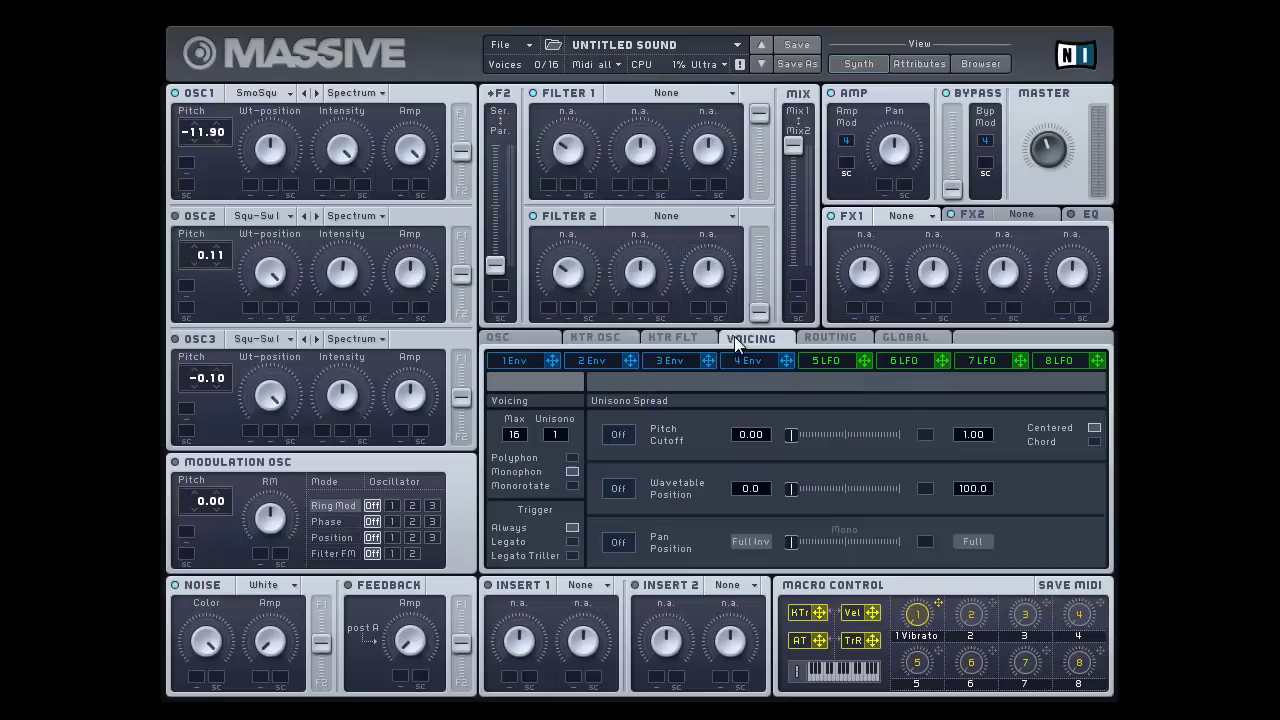
pyautogui.click(572, 458)
pyautogui.click(501, 338)
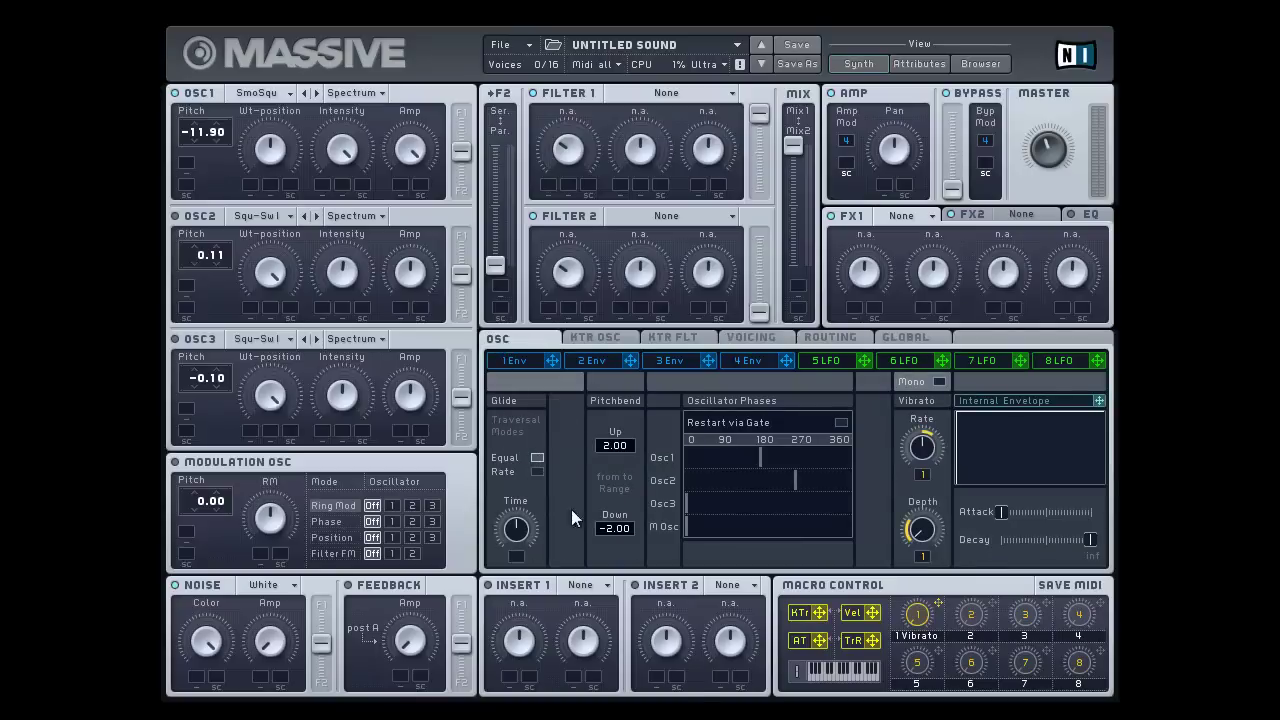
pyautogui.click(843, 422)
pyautogui.click(841, 422)
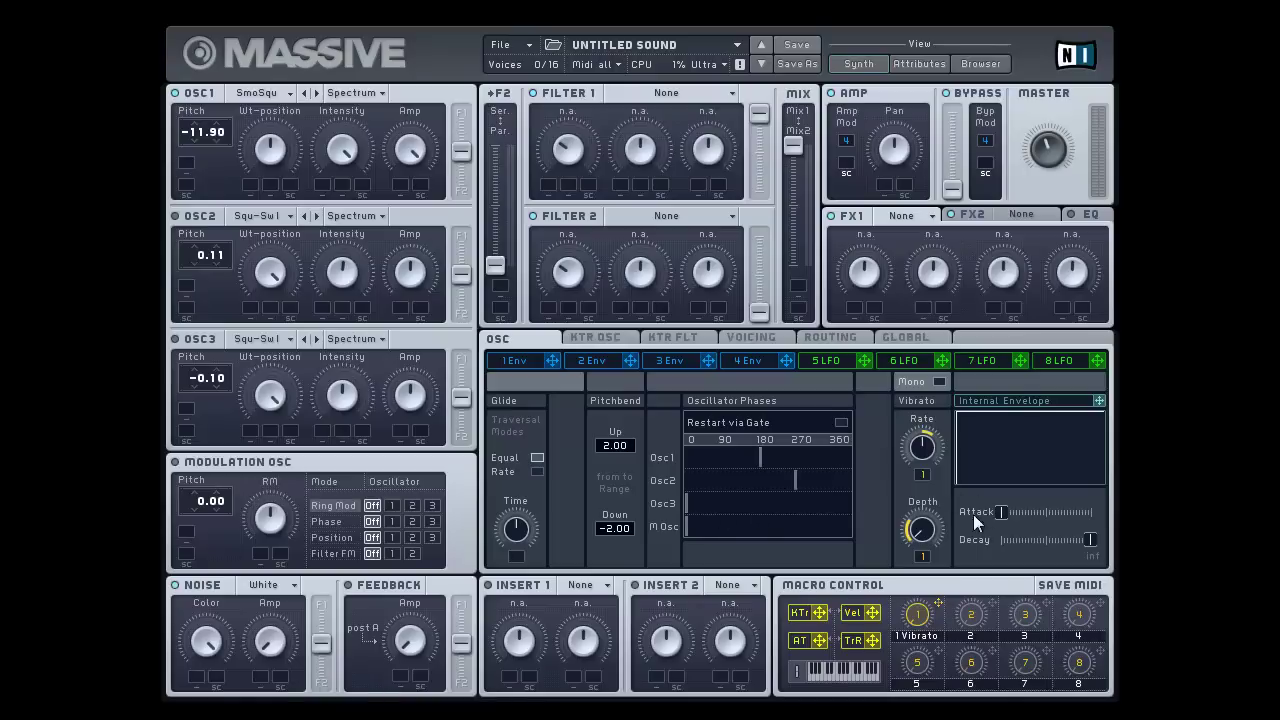